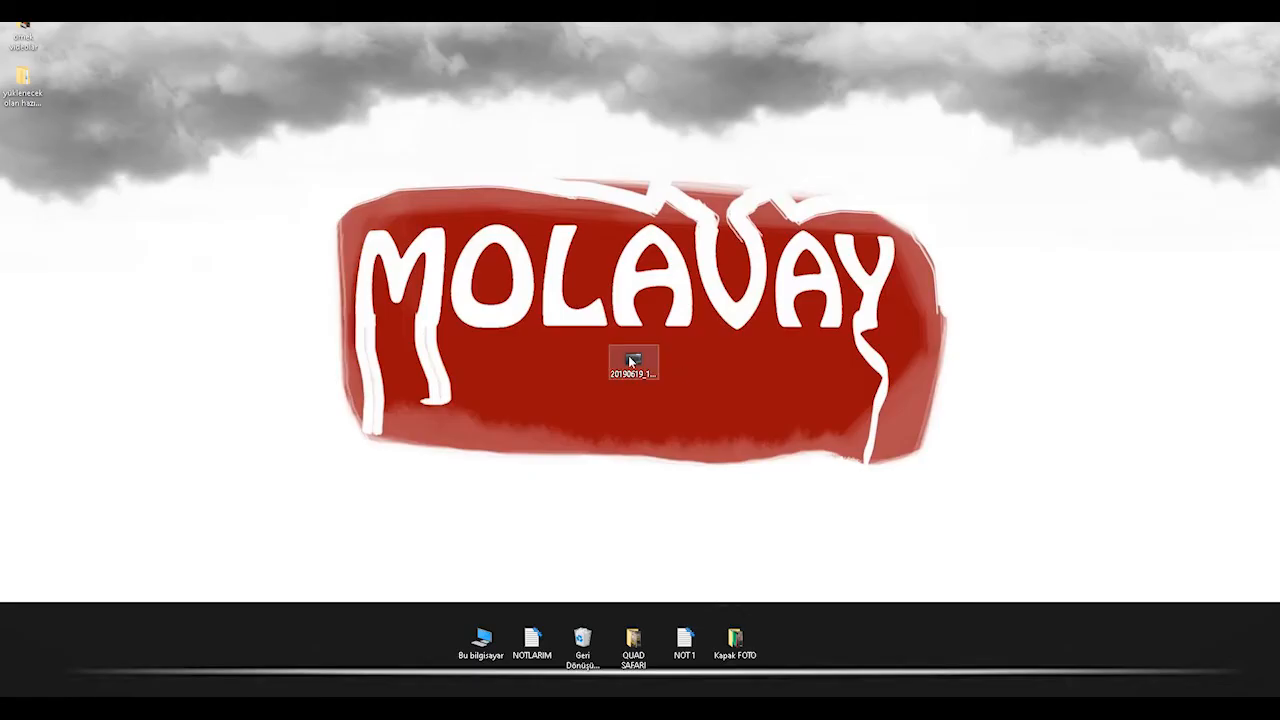
- Add the lake video 20190619_182220.mp4 from the desktop to Comp 1 and play it back
drag(633, 367, 771, 693)
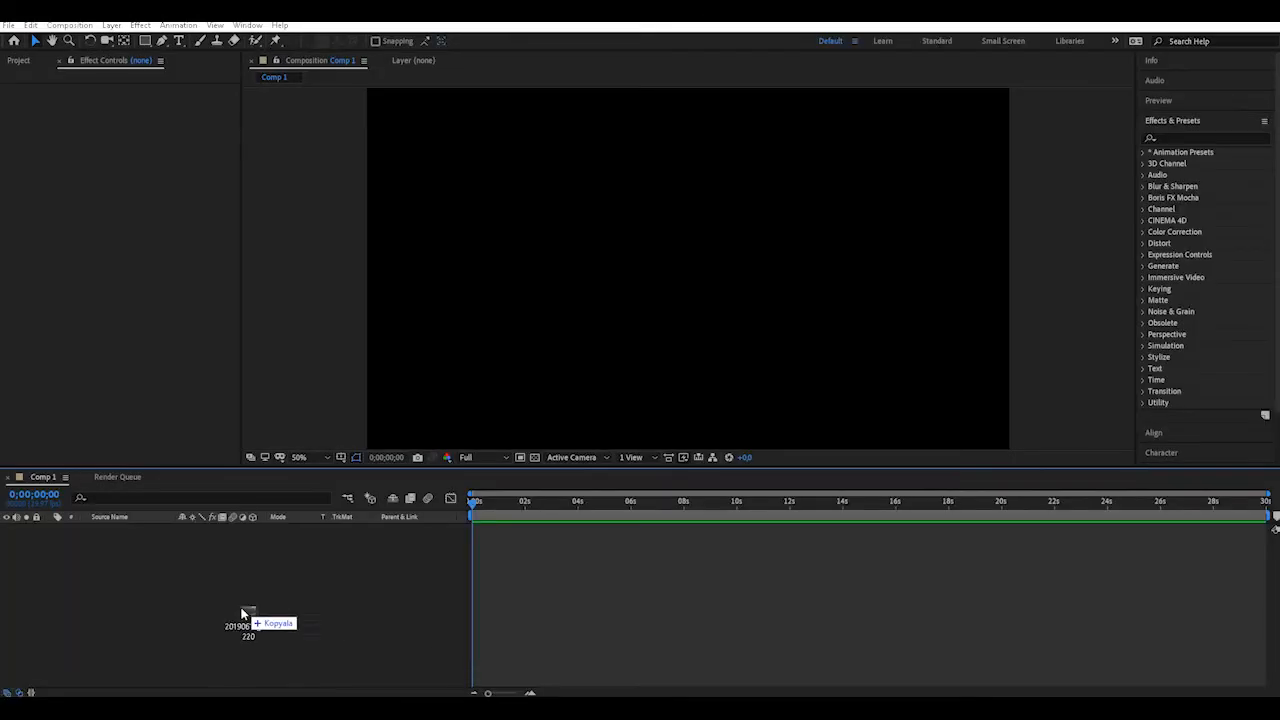
drag(235, 608, 225, 638)
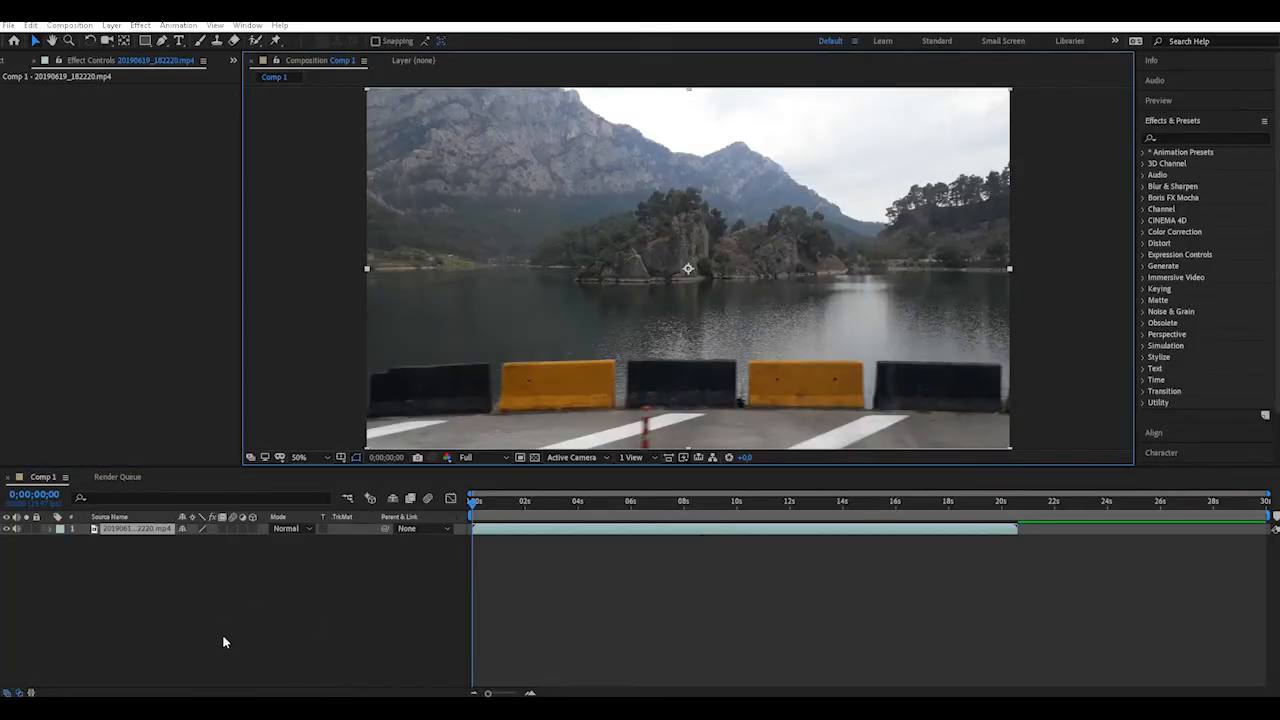
key(space)
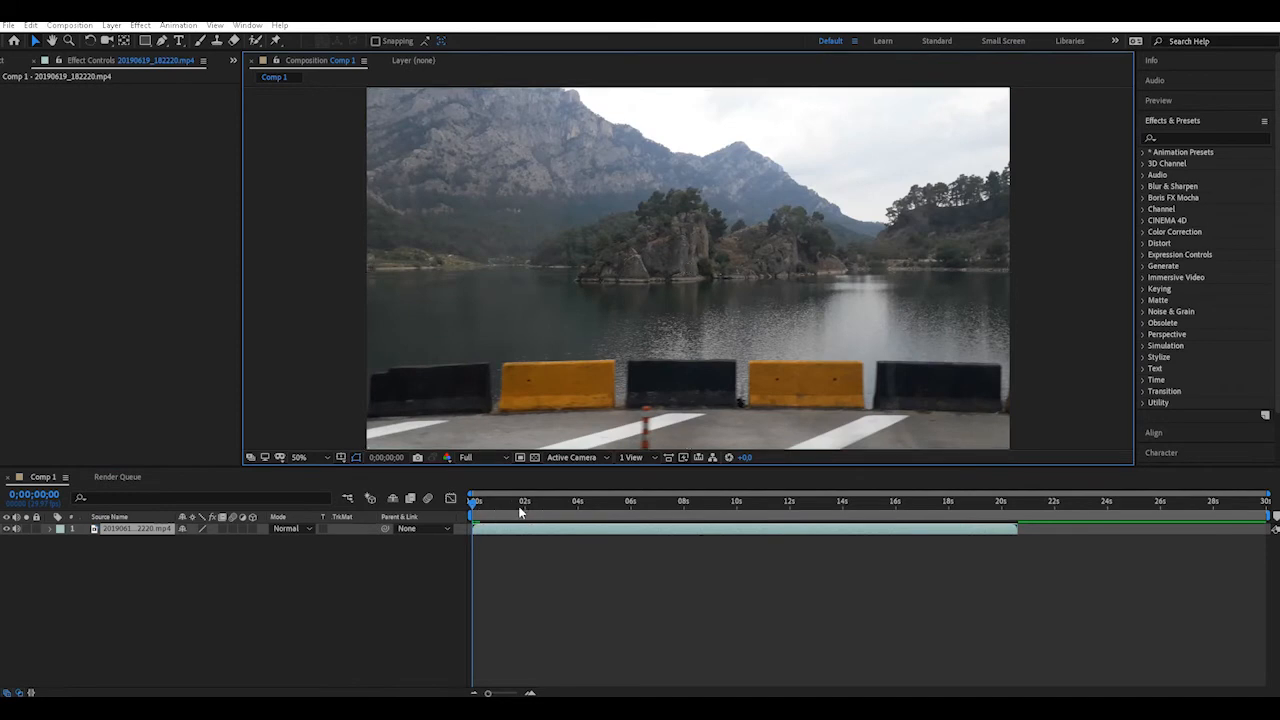
click(605, 504)
key(space)
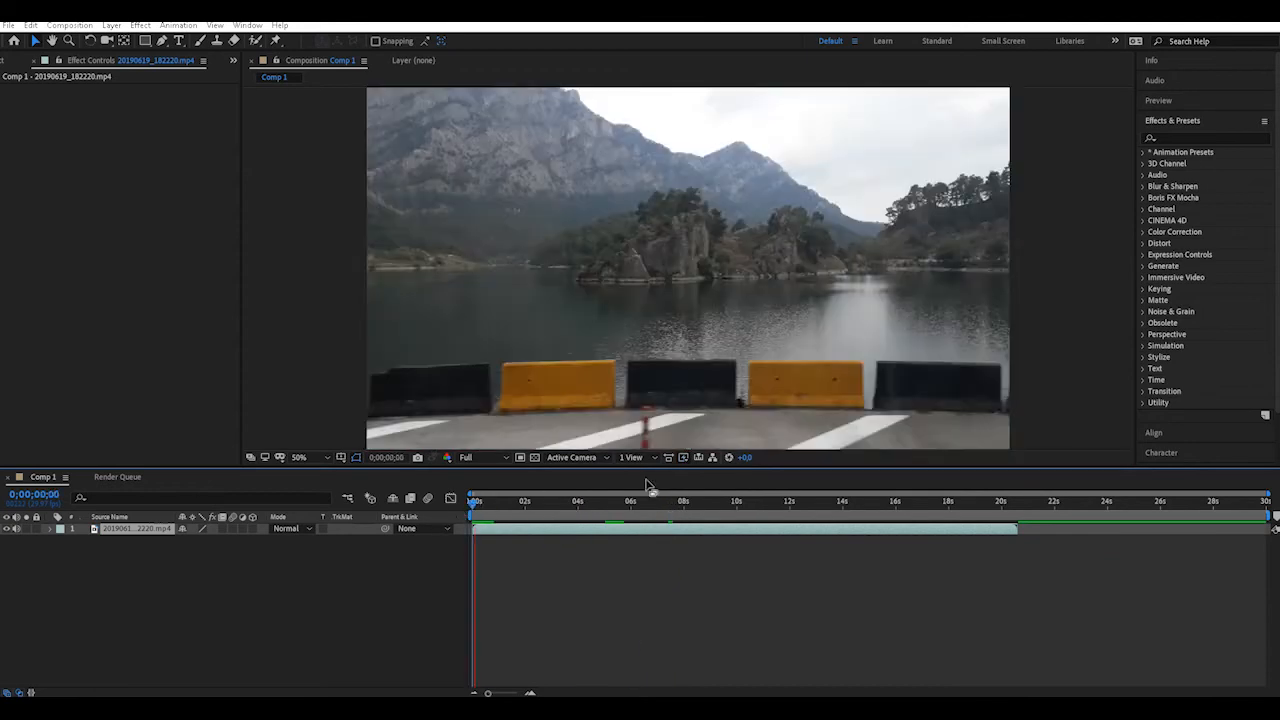
- End the work area where the video clip ends and trim the composition to the work area
drag(1268, 514, 1015, 532)
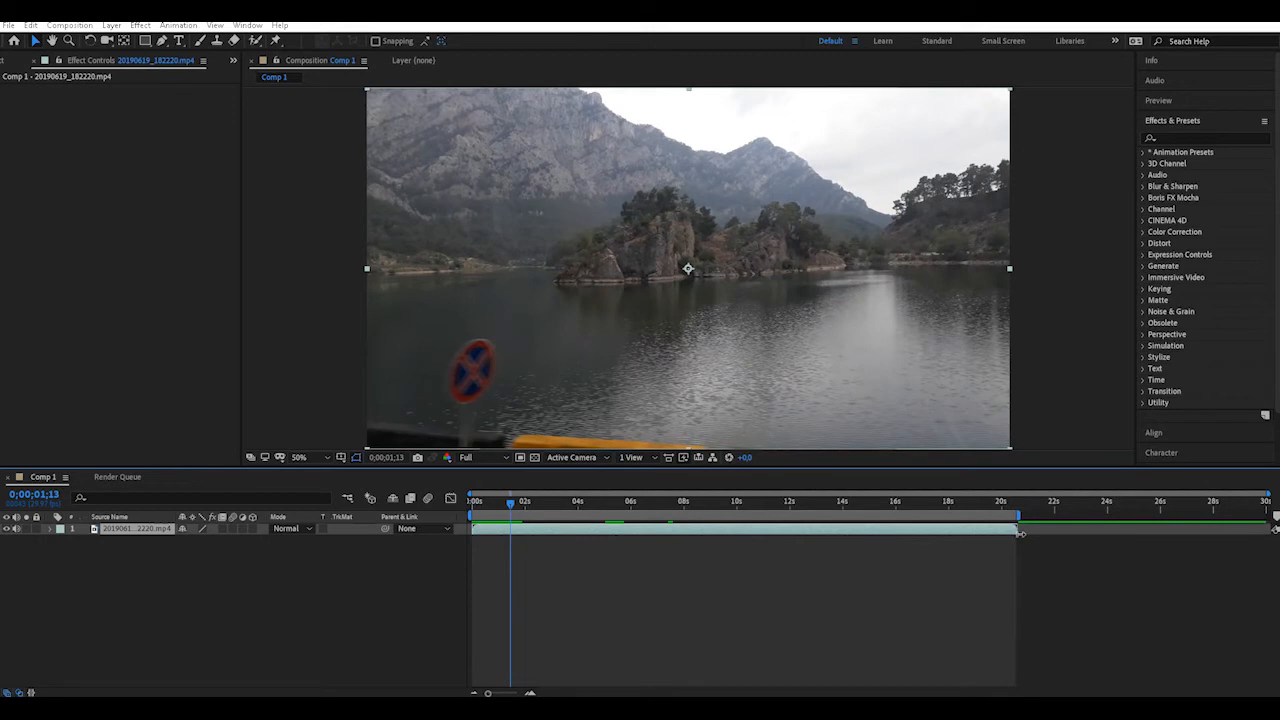
click(663, 540)
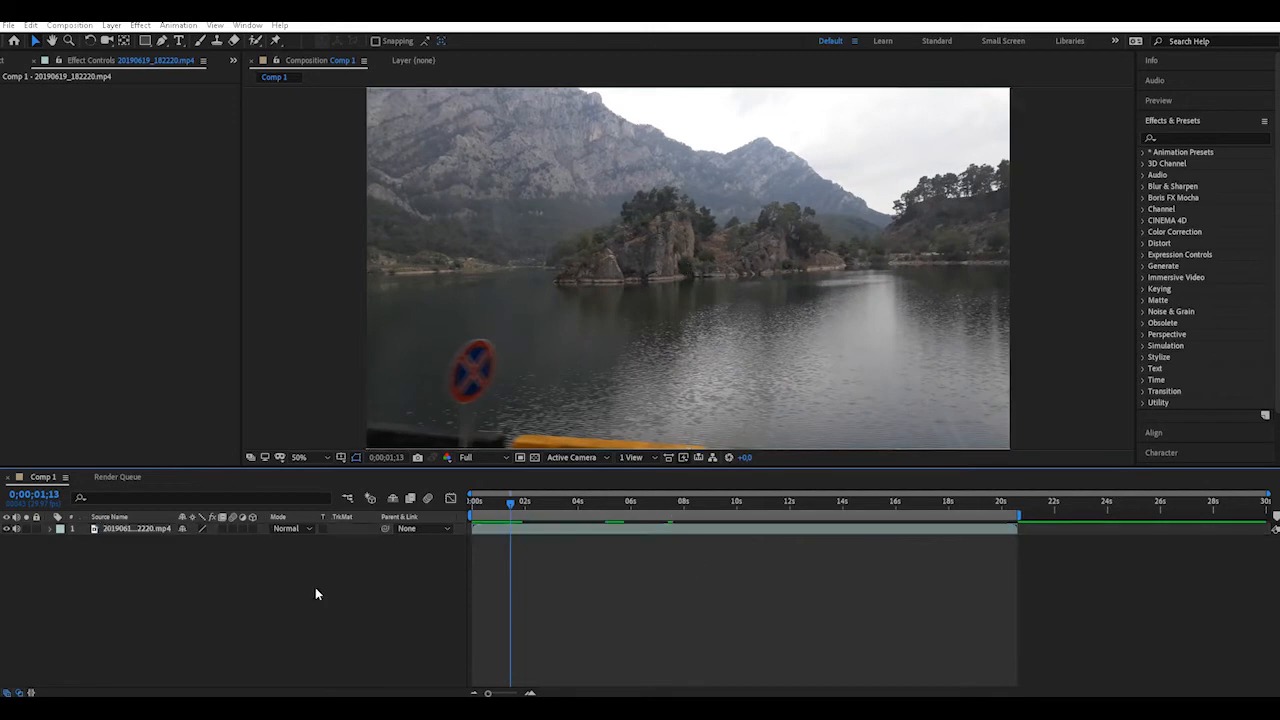
click(180, 529)
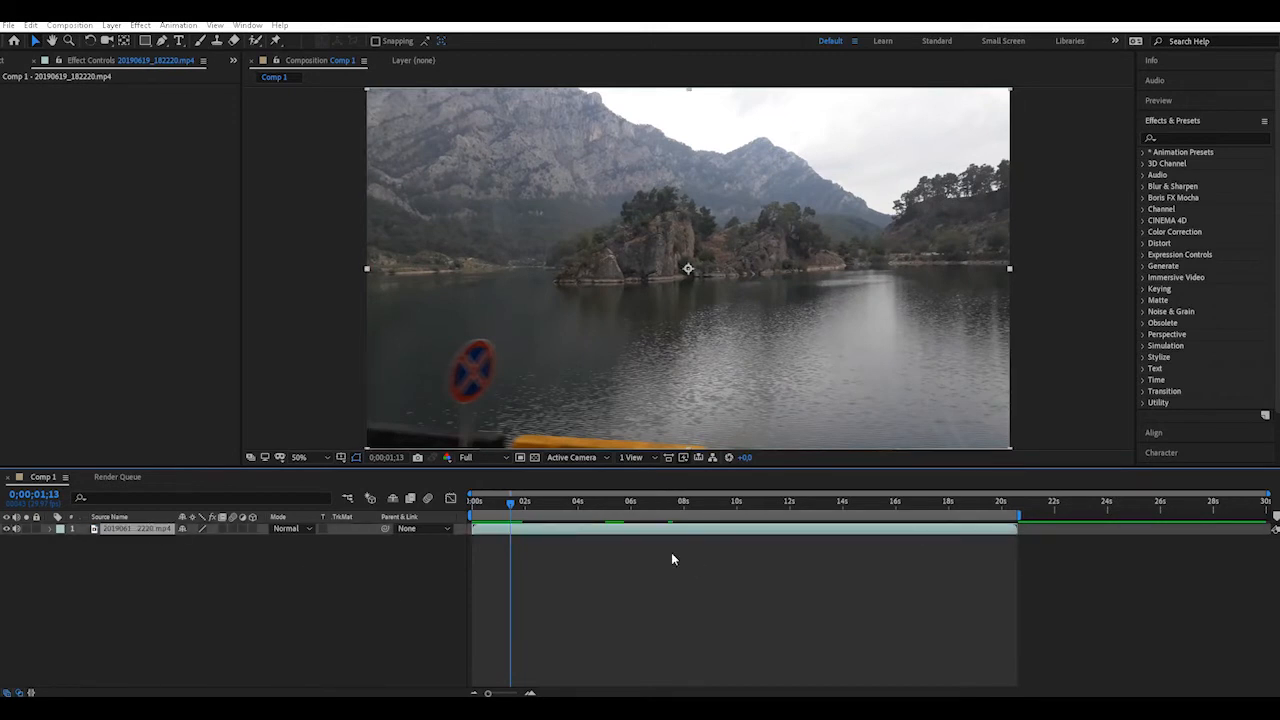
click(717, 540)
drag(510, 508, 472, 508)
right_click(737, 517)
click(685, 561)
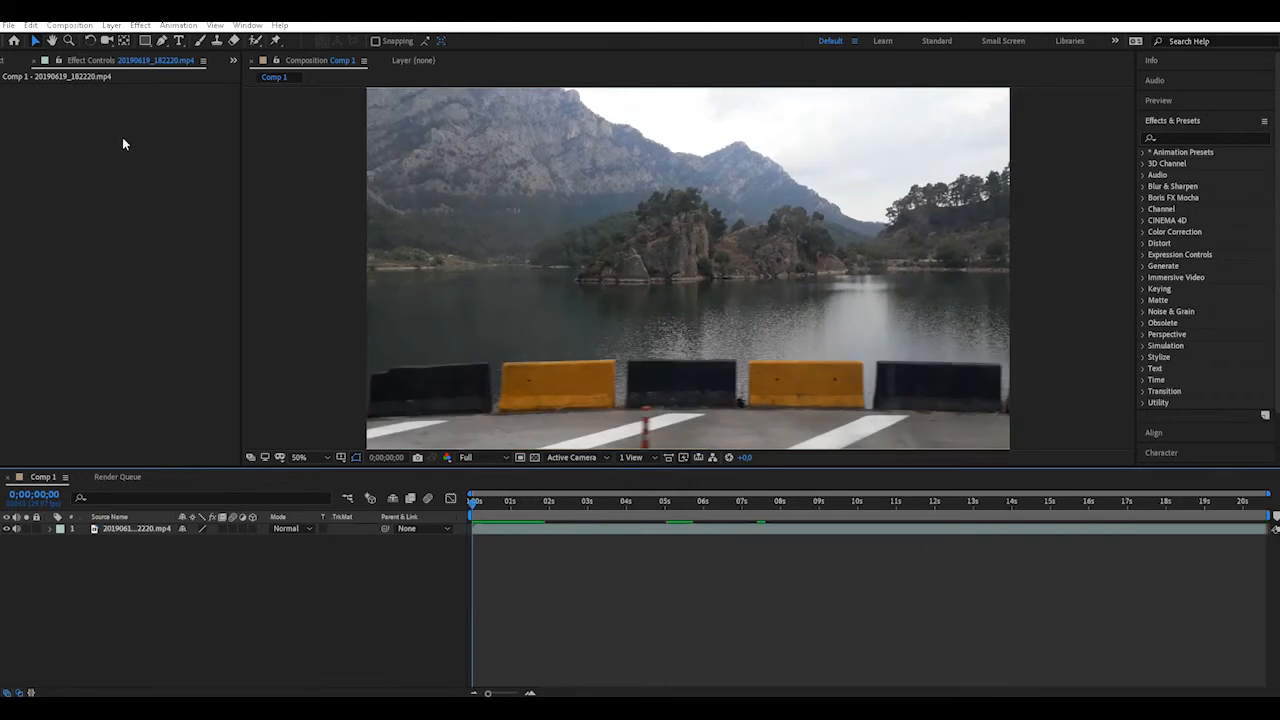
- Create a text layer over the lake reading "hoşgel" and set its font to Arial
click(179, 41)
click(431, 262)
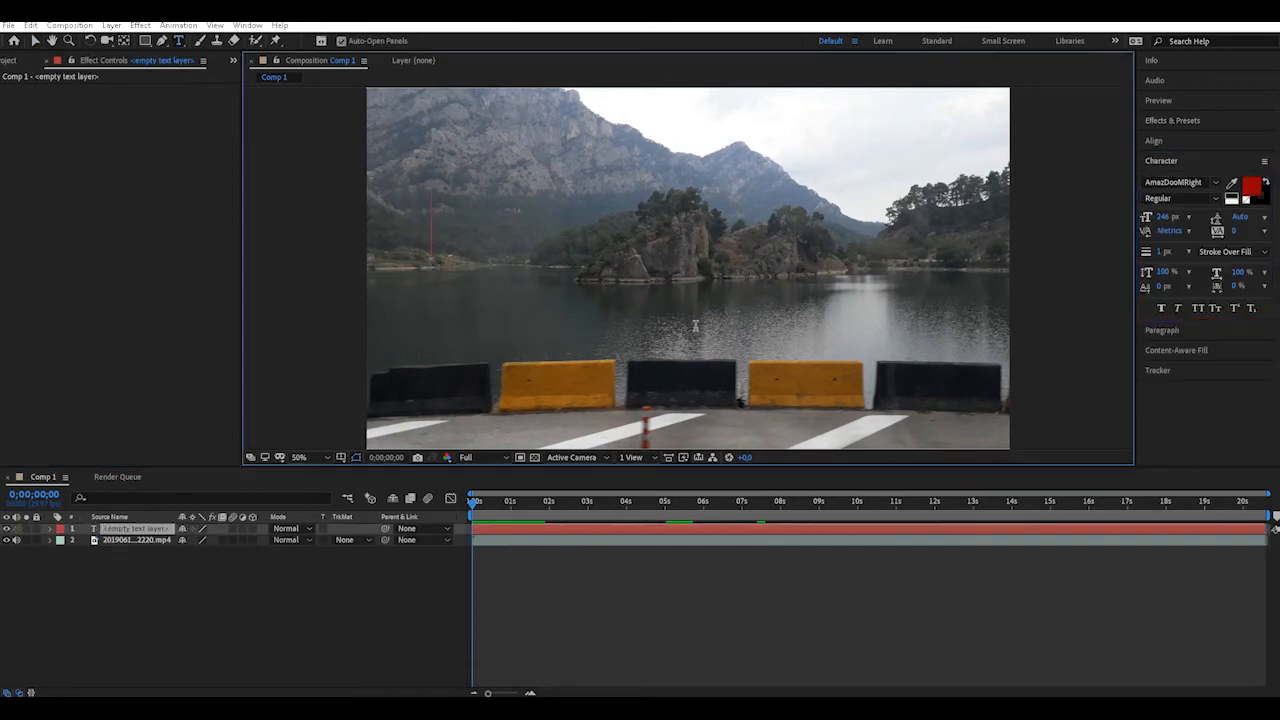
text(hoşgel)
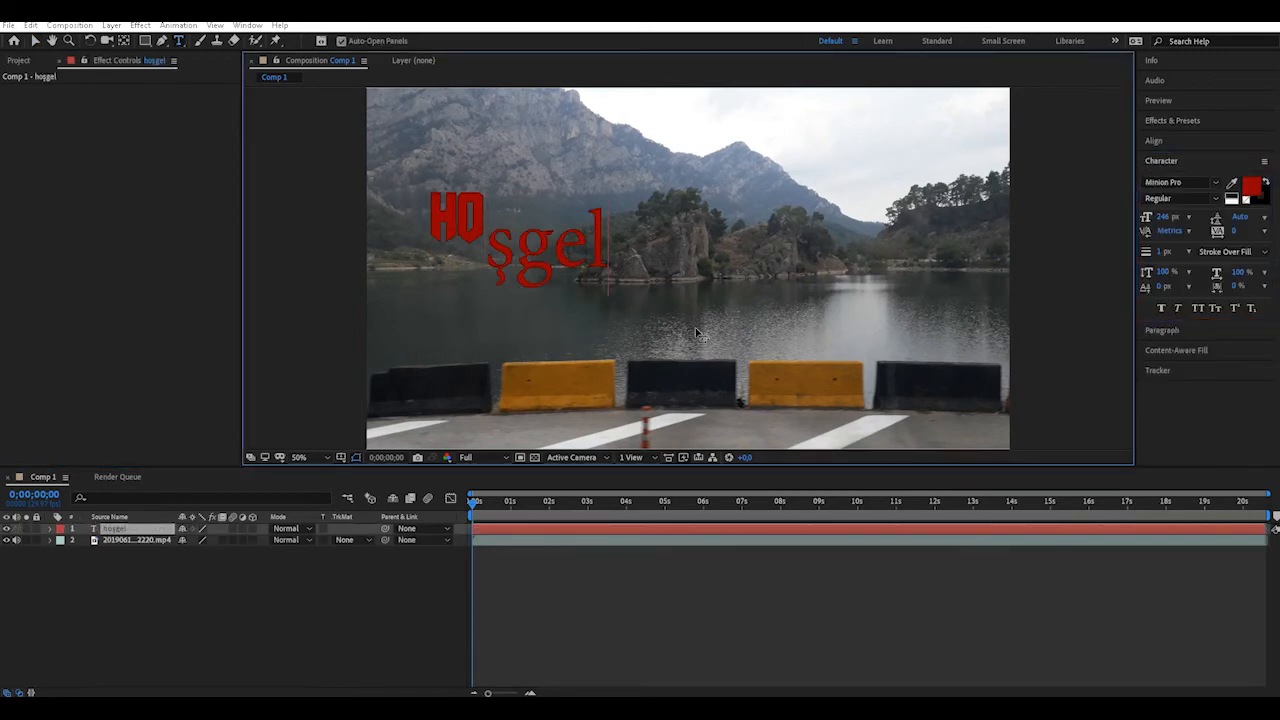
key(ctrl+a)
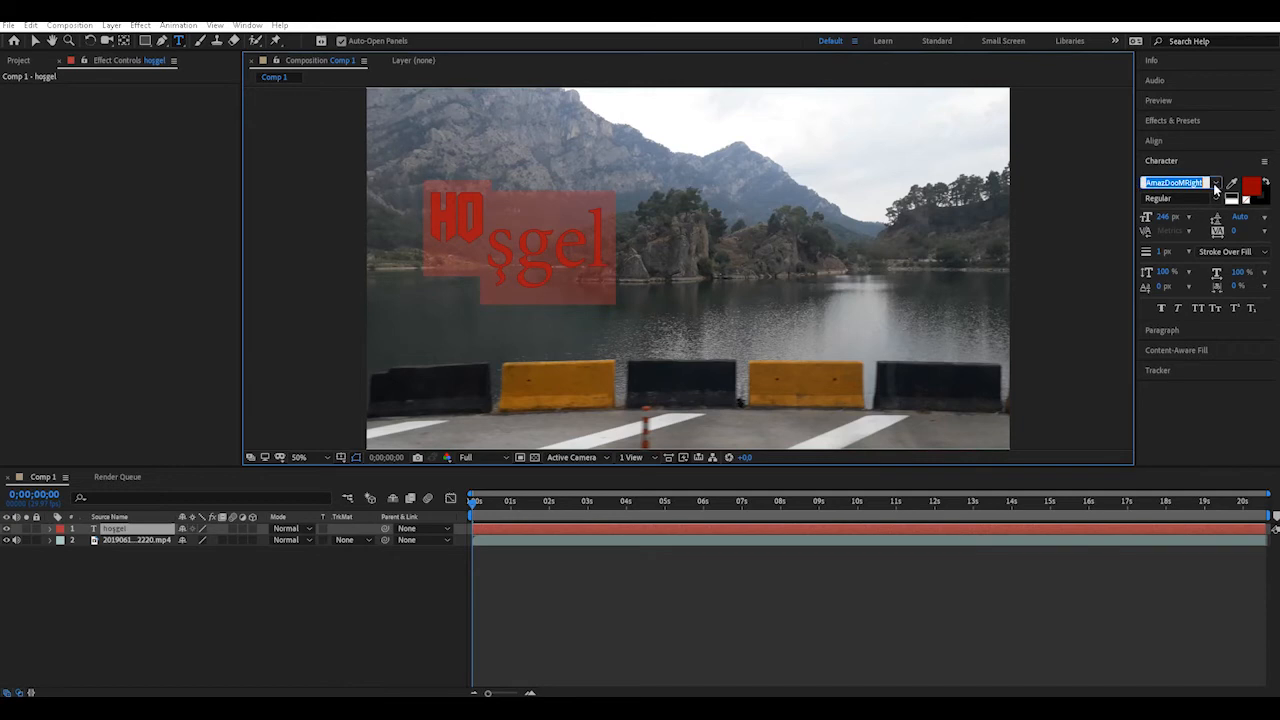
click(1213, 183)
click(1160, 262)
- Replace the text layer's content with "HOŞGELDİNİZ"
key(BackSpace)
key(BackSpace)
key(BackSpace)
key(BackSpace)
key(BackSpace)
key(BackSpace)
text(HOŞGE)
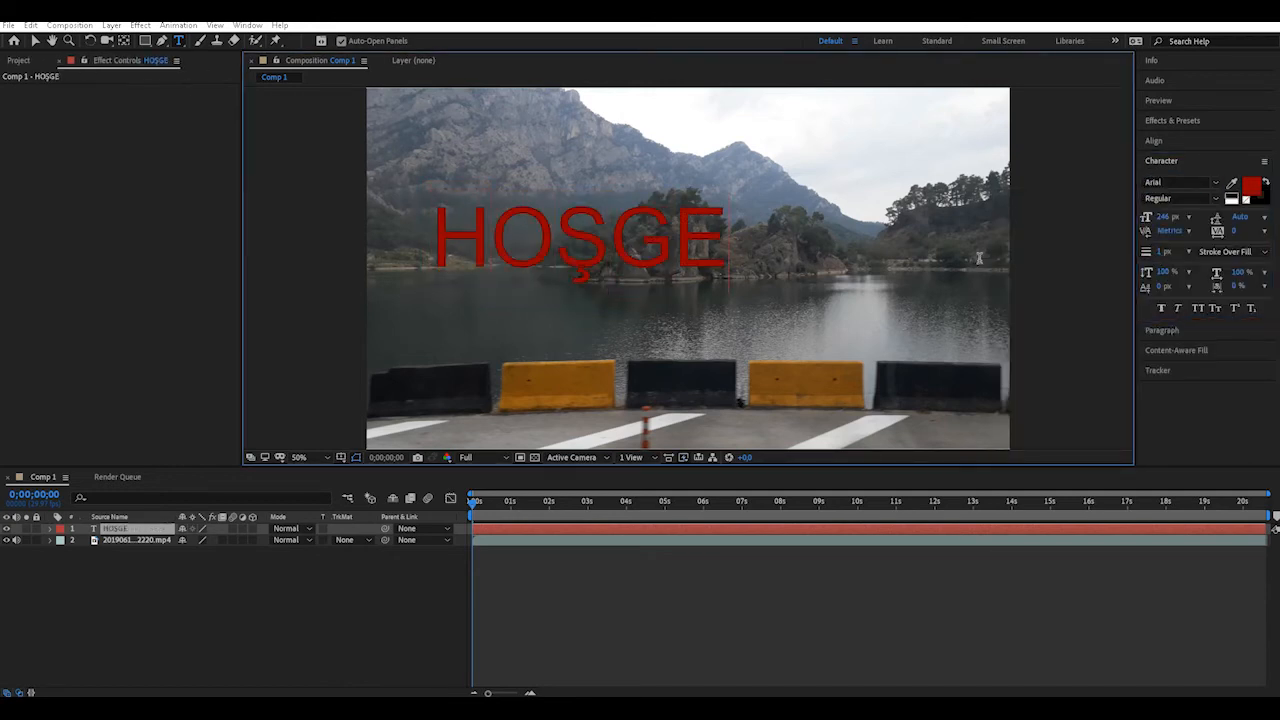
text(LDİZİ)
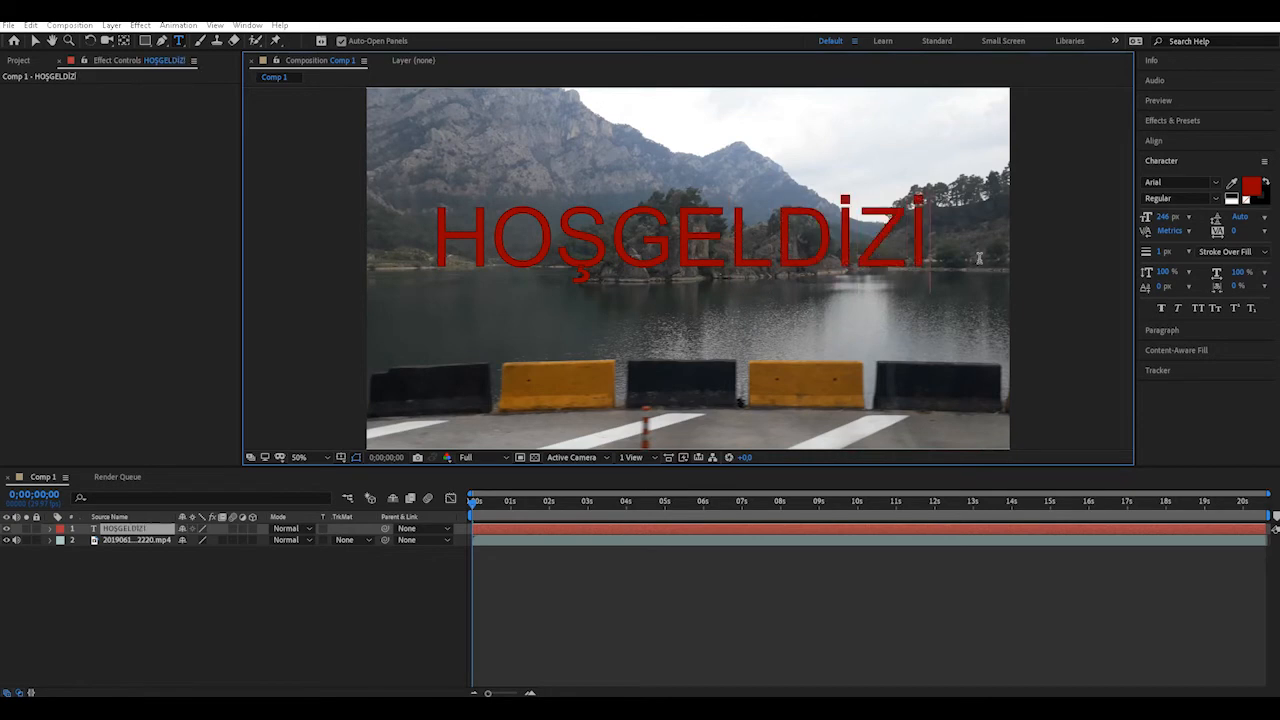
key(BackSpace)
key(BackSpace)
text(NİZ)
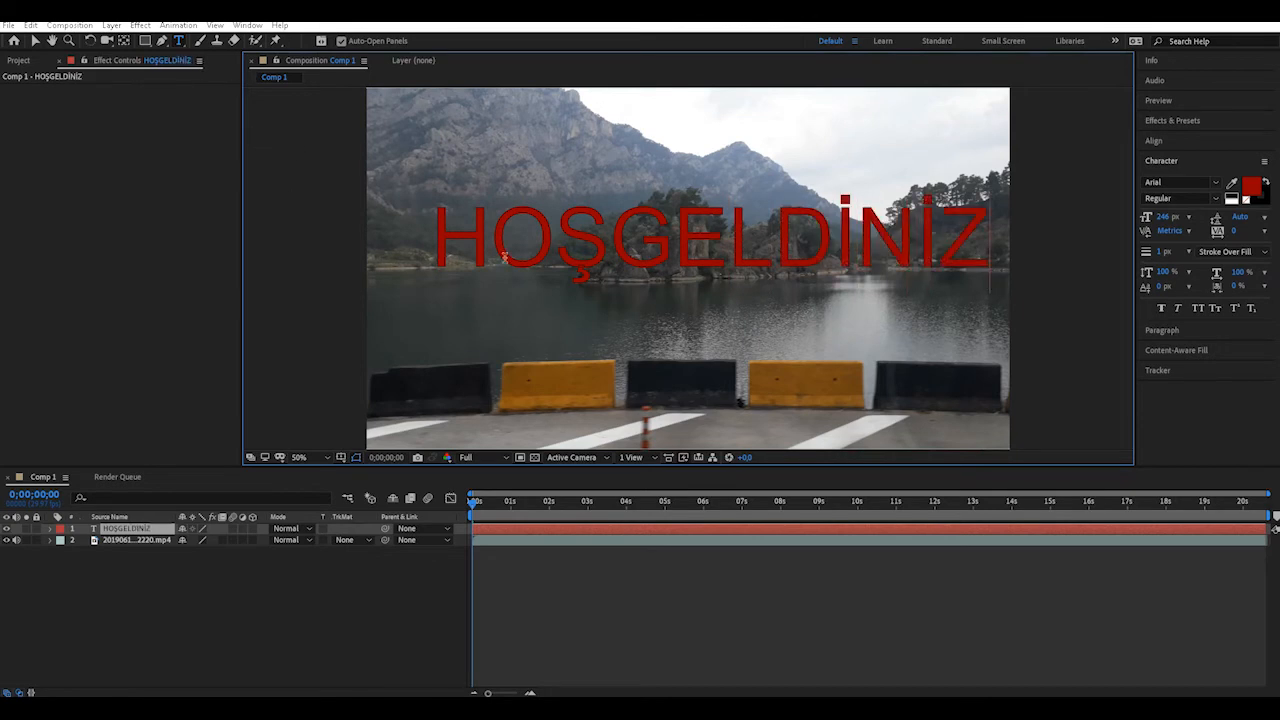
- Move the HOŞGELDİNİZ text past the left edge of the frame, to a position of about -1686, 576
click(34, 40)
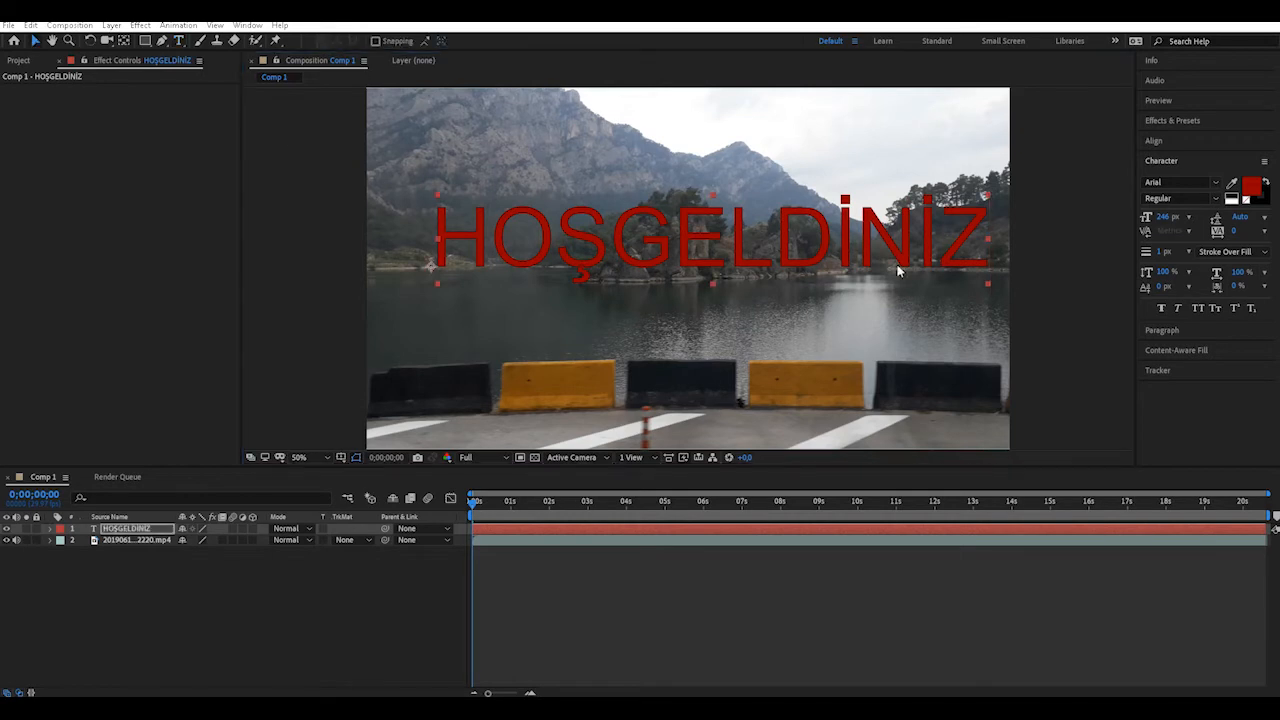
drag(822, 254, 194, 268)
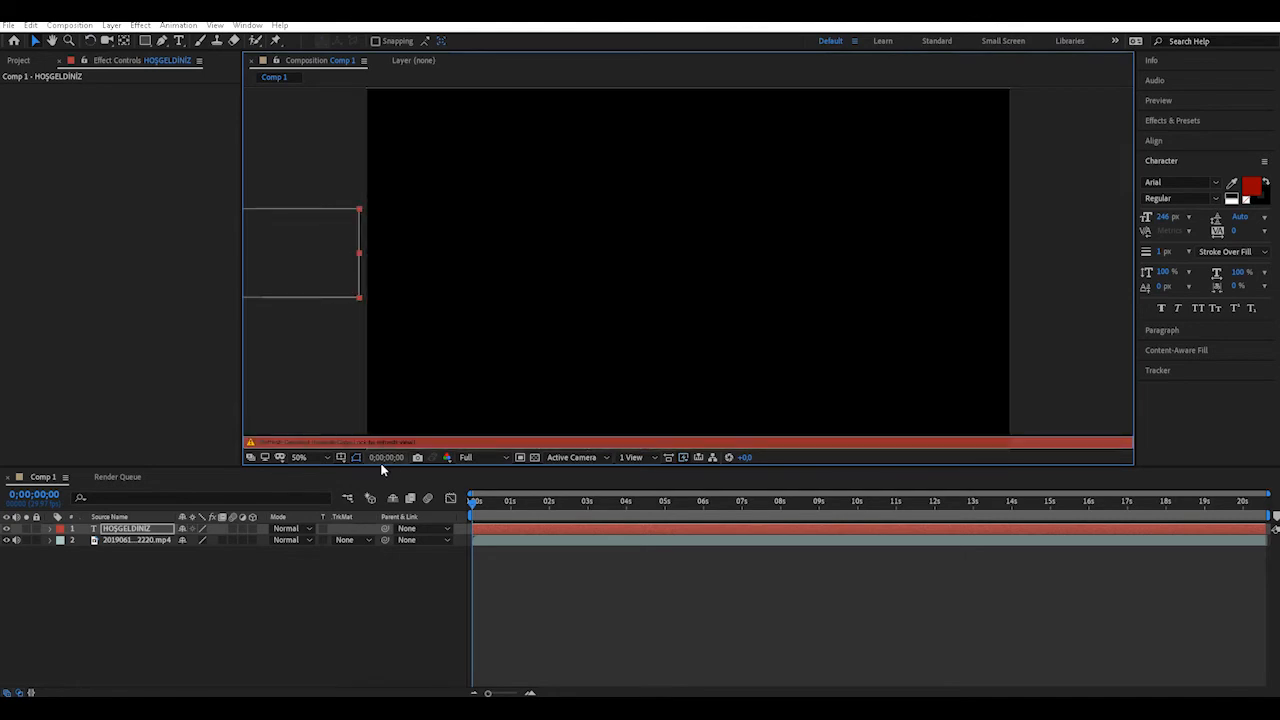
key(Caps_Lock)
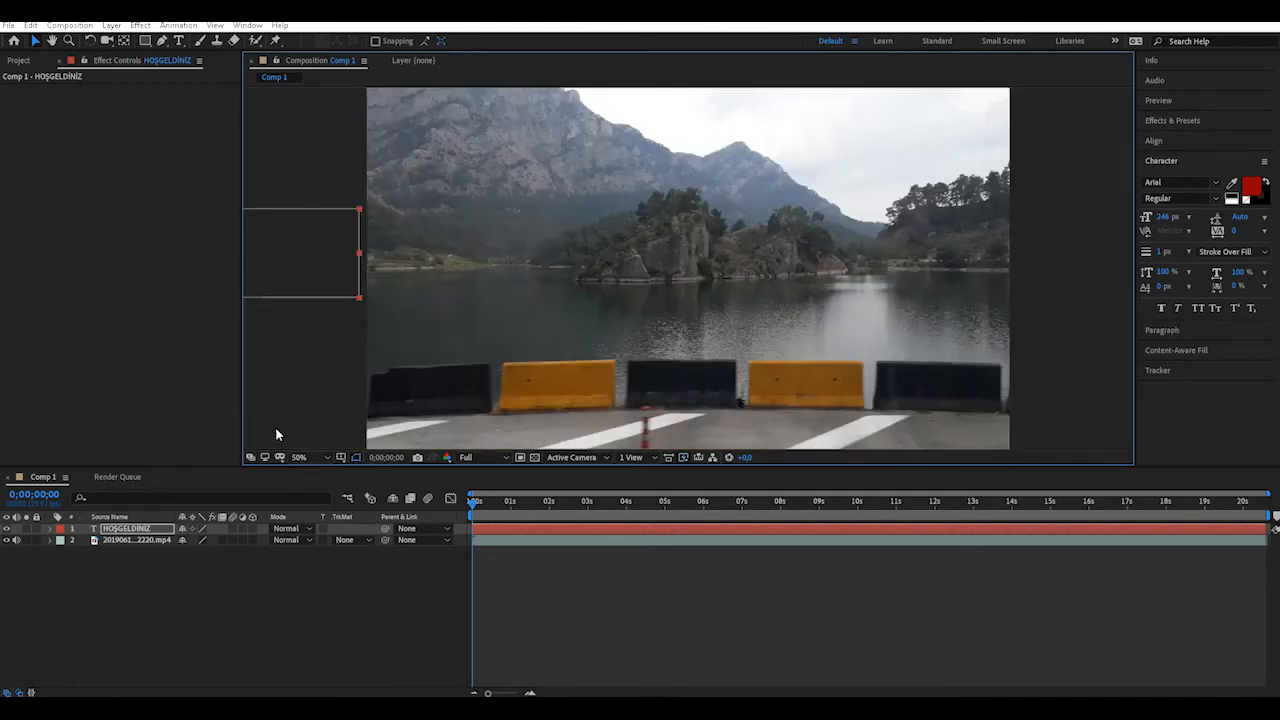
- Expand the text layer's Transform properties and set a Position keyframe at 0 seconds
click(50, 528)
click(61, 552)
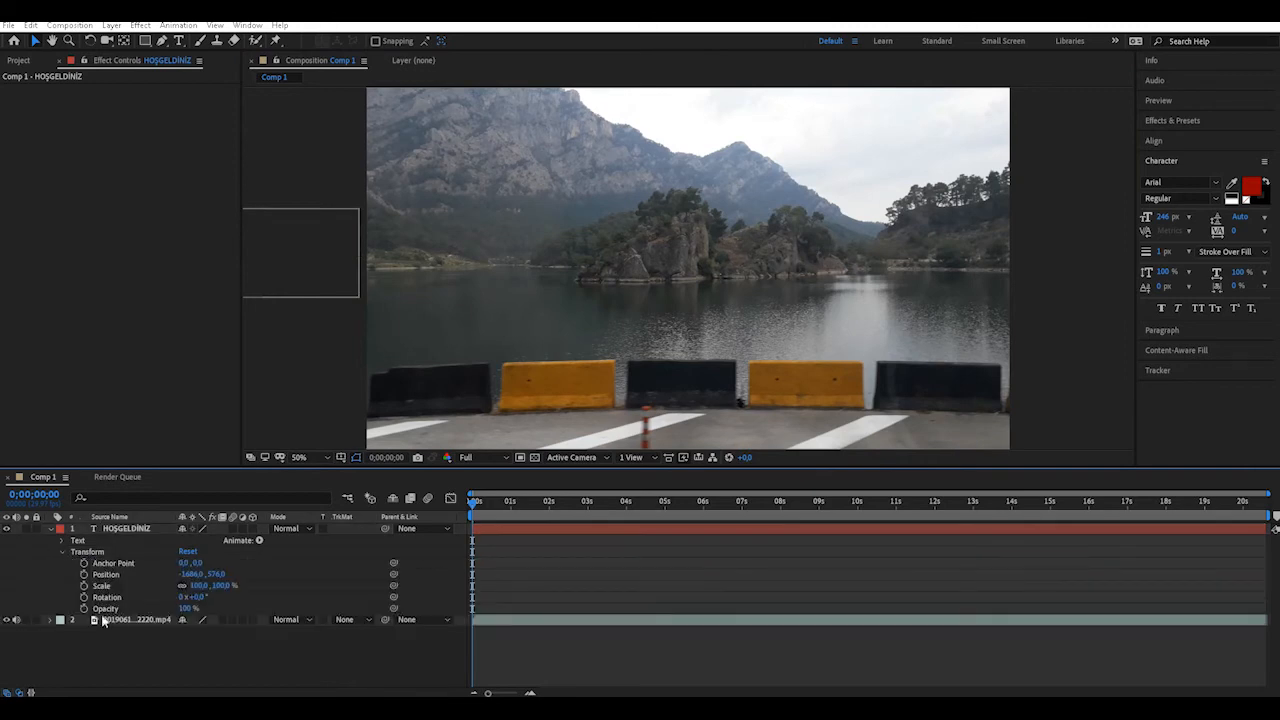
click(105, 604)
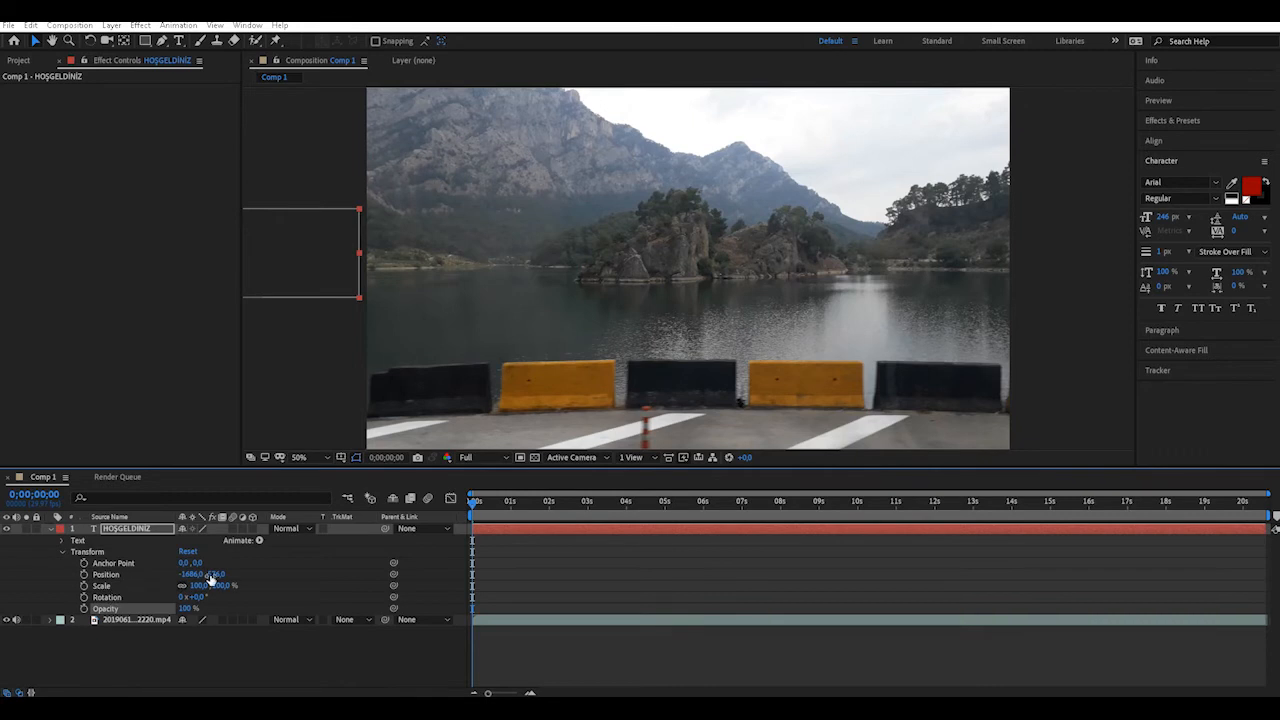
click(85, 574)
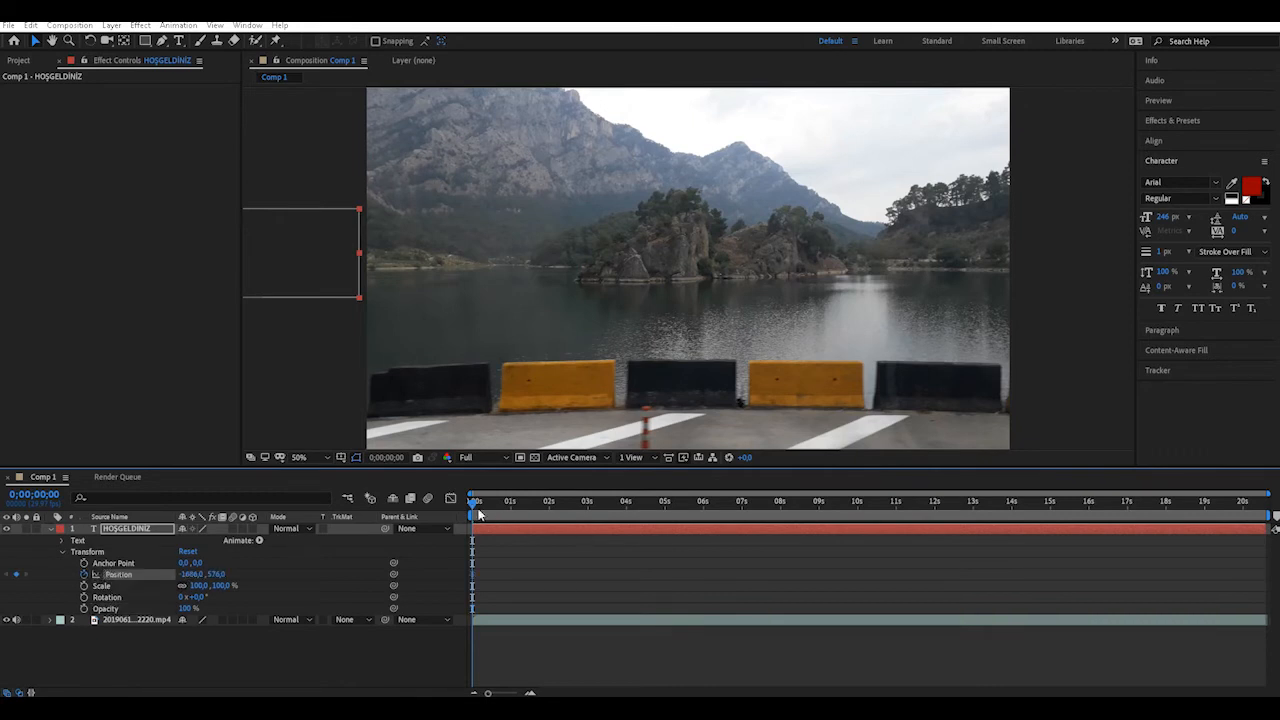
- Add a second Position keyframe at about 4 seconds with the text inside the frame at 118, 576
drag(488, 506, 625, 523)
drag(188, 574, 1279, 574)
drag(190, 574, 288, 575)
- Preview the text's slide-in animation from the start of the composition
key(Home)
key(space)
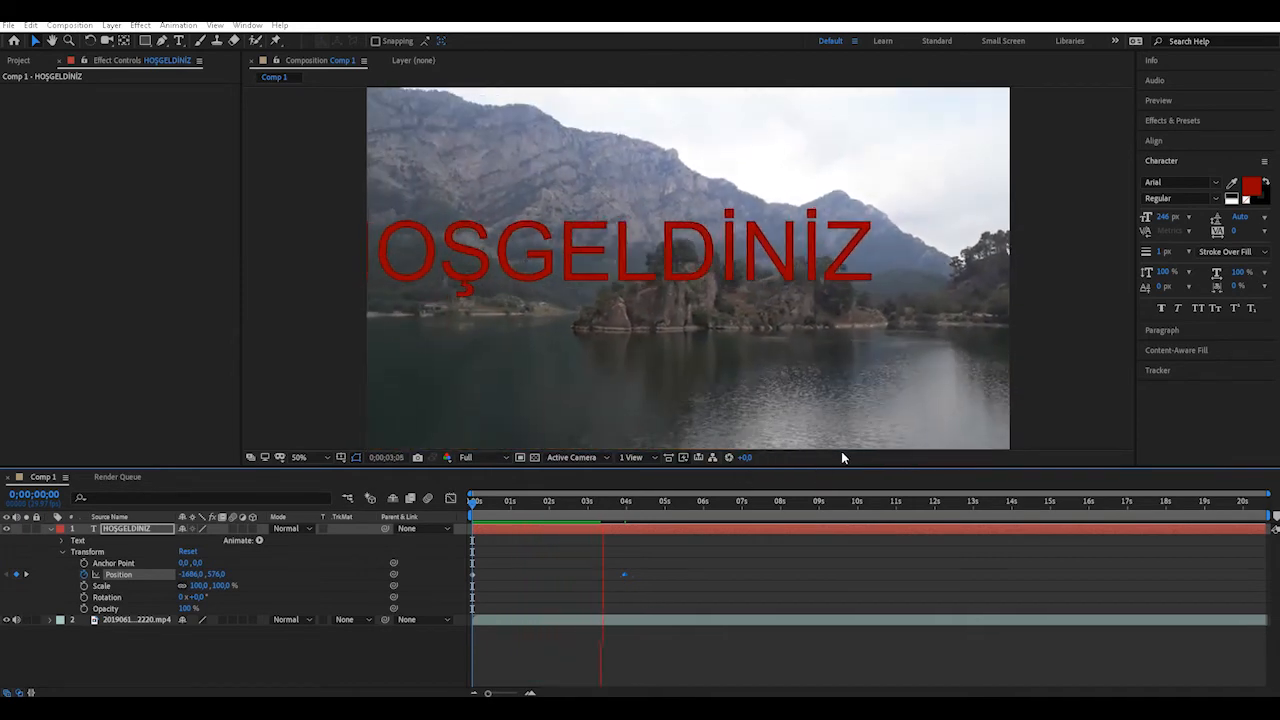
key(space)
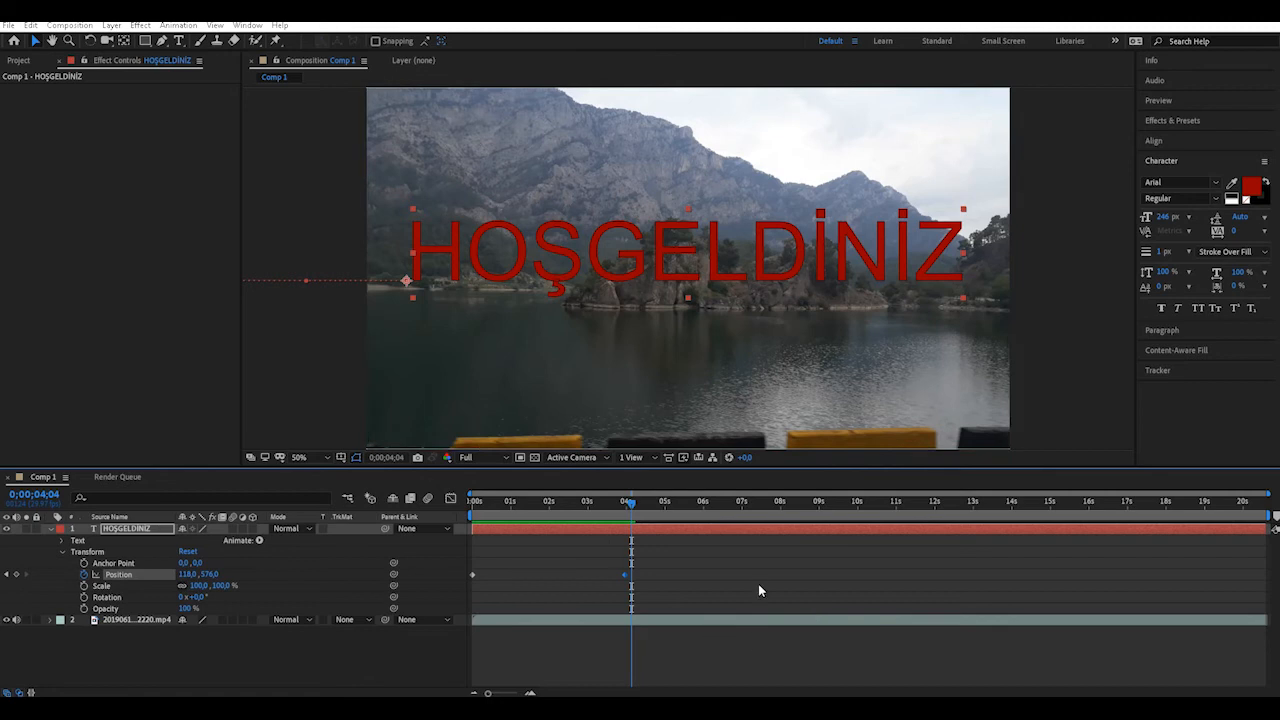
- Send Comp 1 to the Adobe Media Encoder queue
click(68, 25)
mouse_move(72, 30)
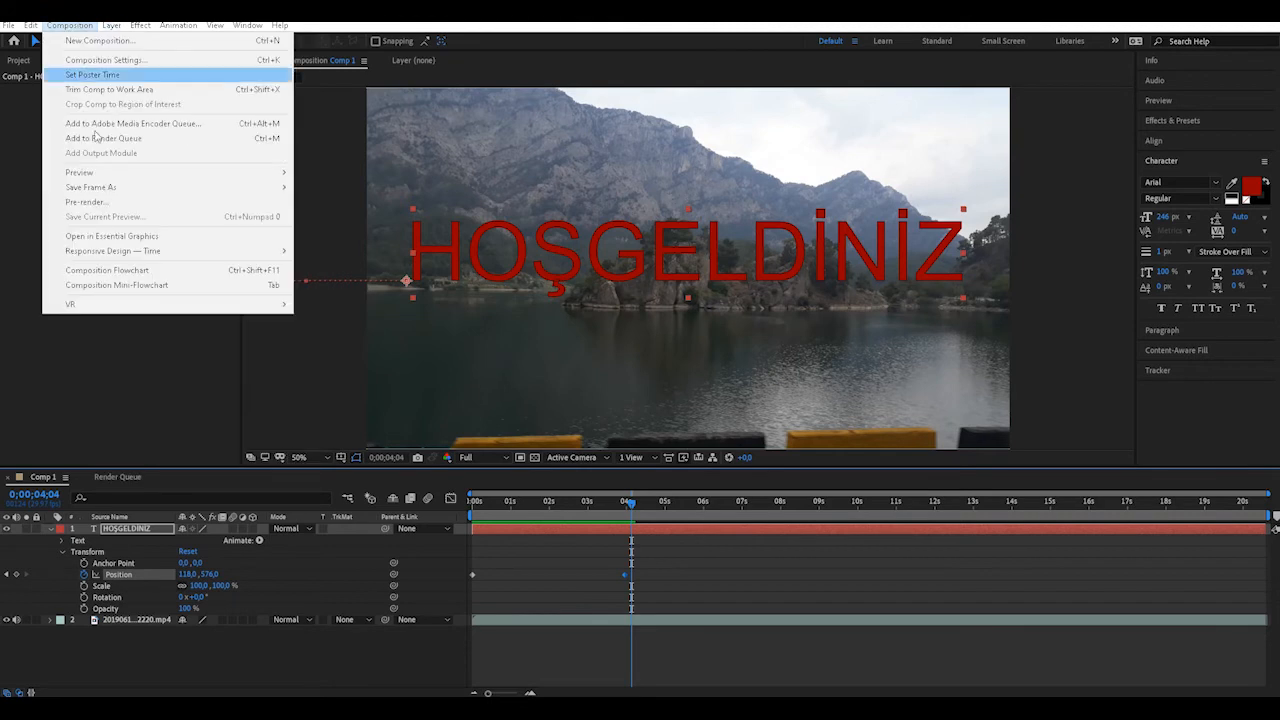
click(197, 123)
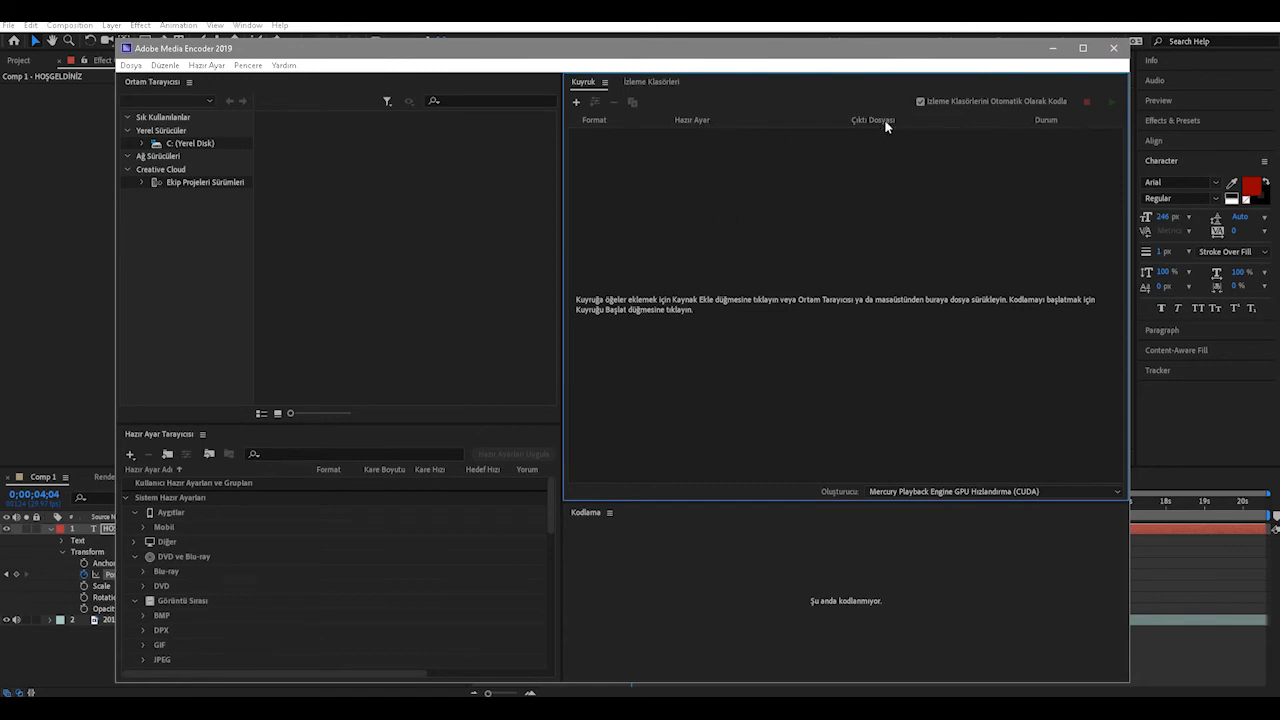
click(652, 83)
click(583, 82)
click(743, 577)
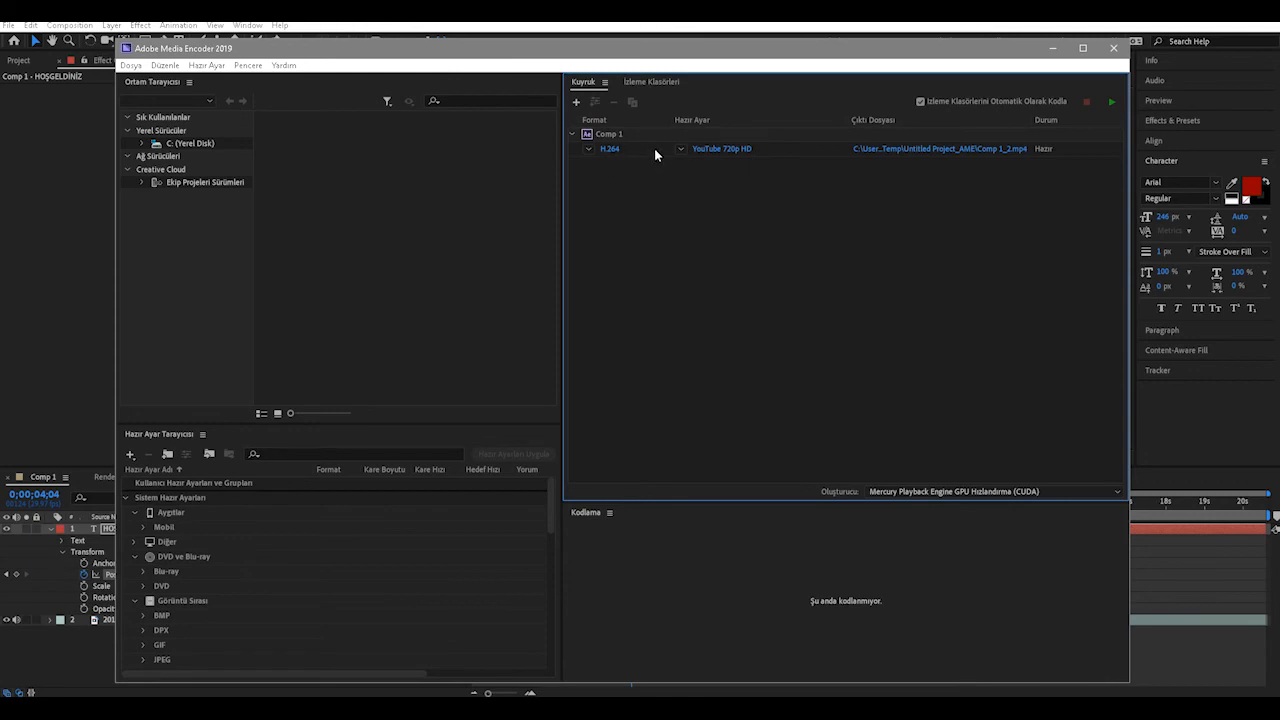
- Choose the H.264 format and the YouTube 720p HD preset for Comp 1, and start encoding the queue
click(681, 148)
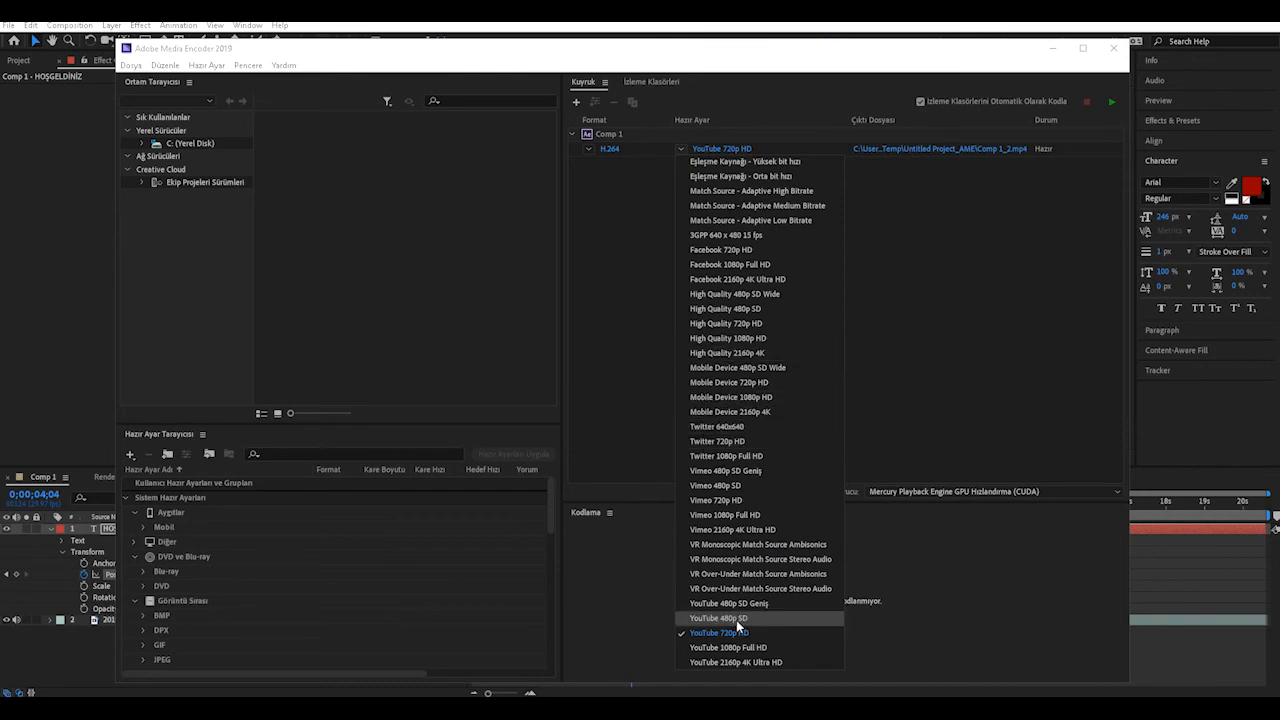
click(612, 159)
click(589, 148)
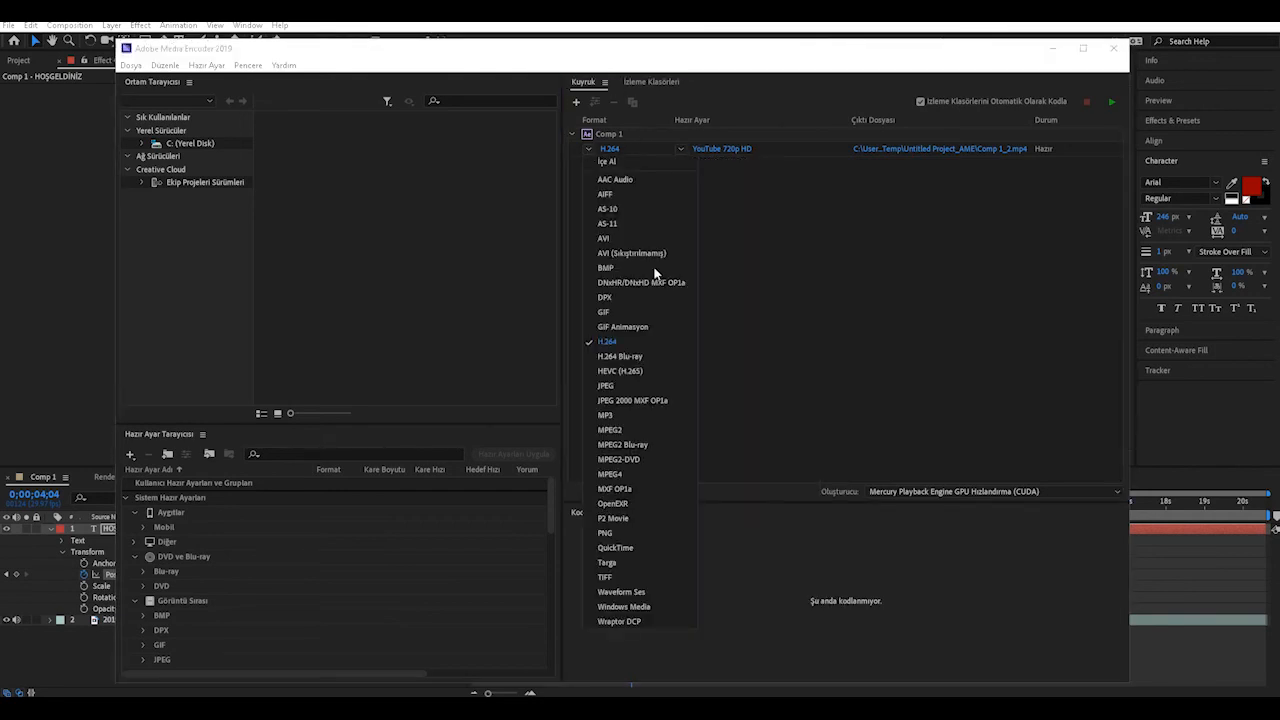
click(628, 342)
click(683, 149)
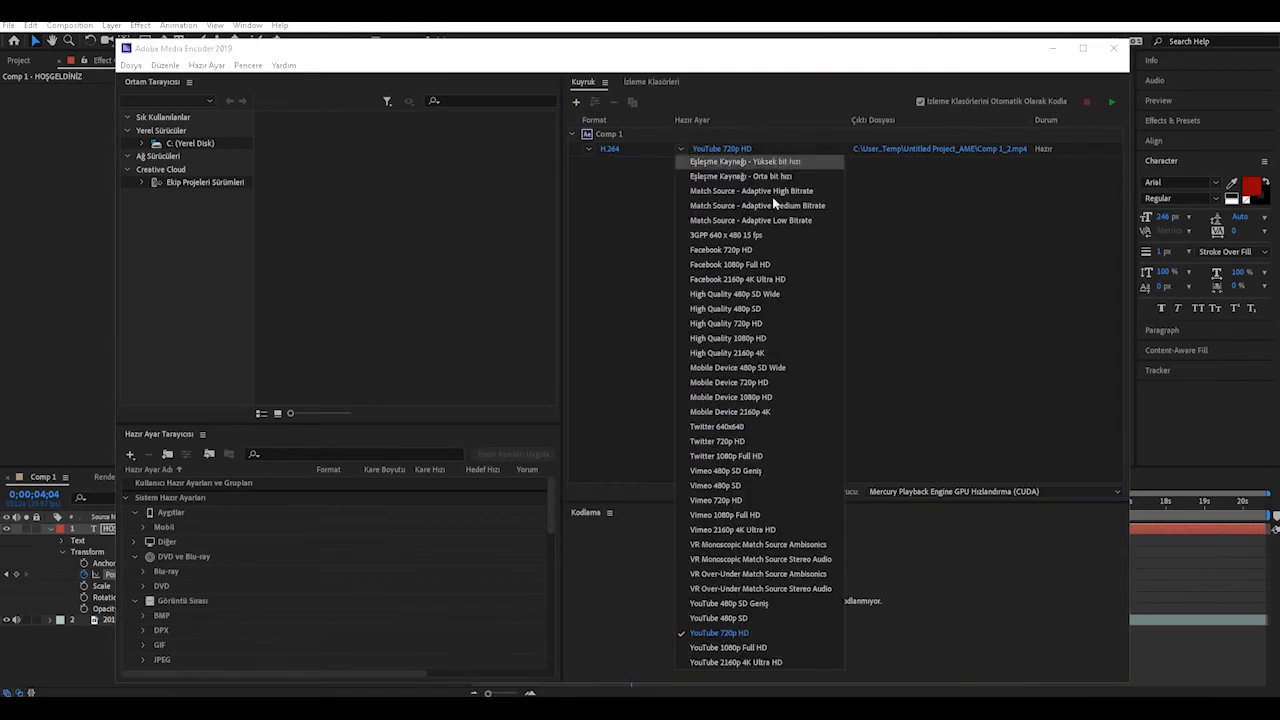
click(720, 633)
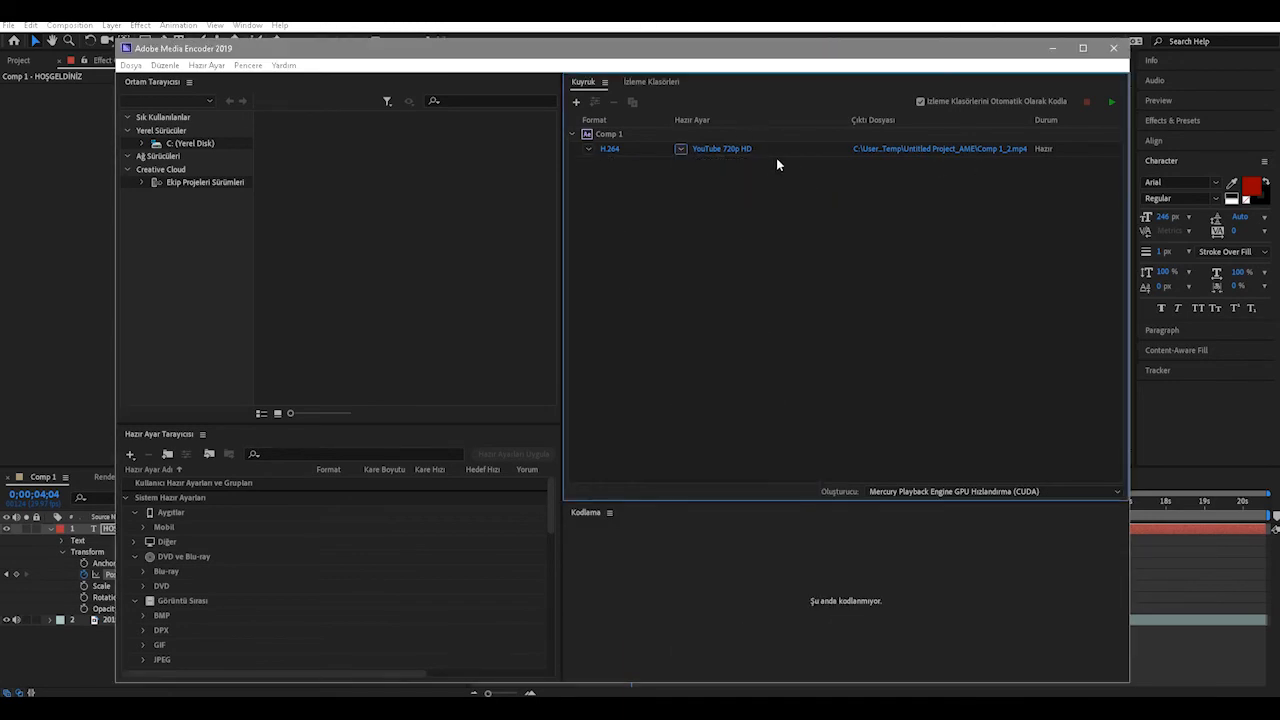
click(1111, 102)
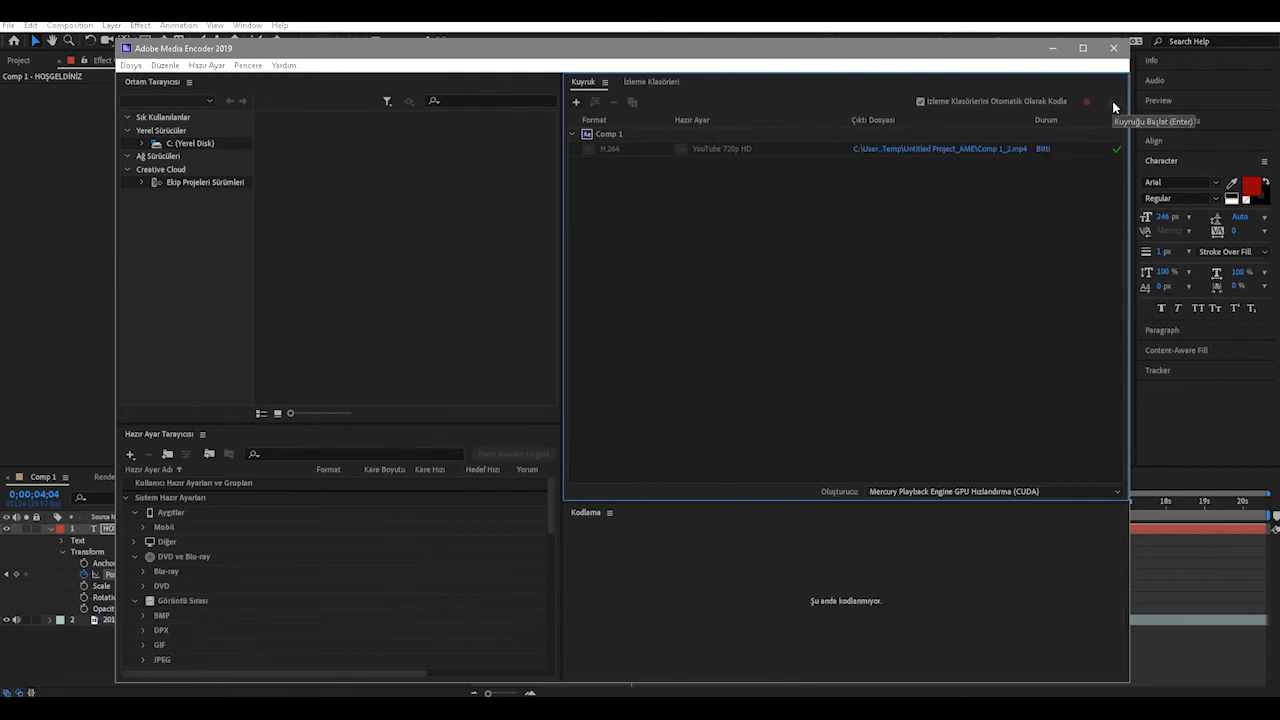
- Open the output folder of the encoded file and play the Comp 1_2 video
click(885, 150)
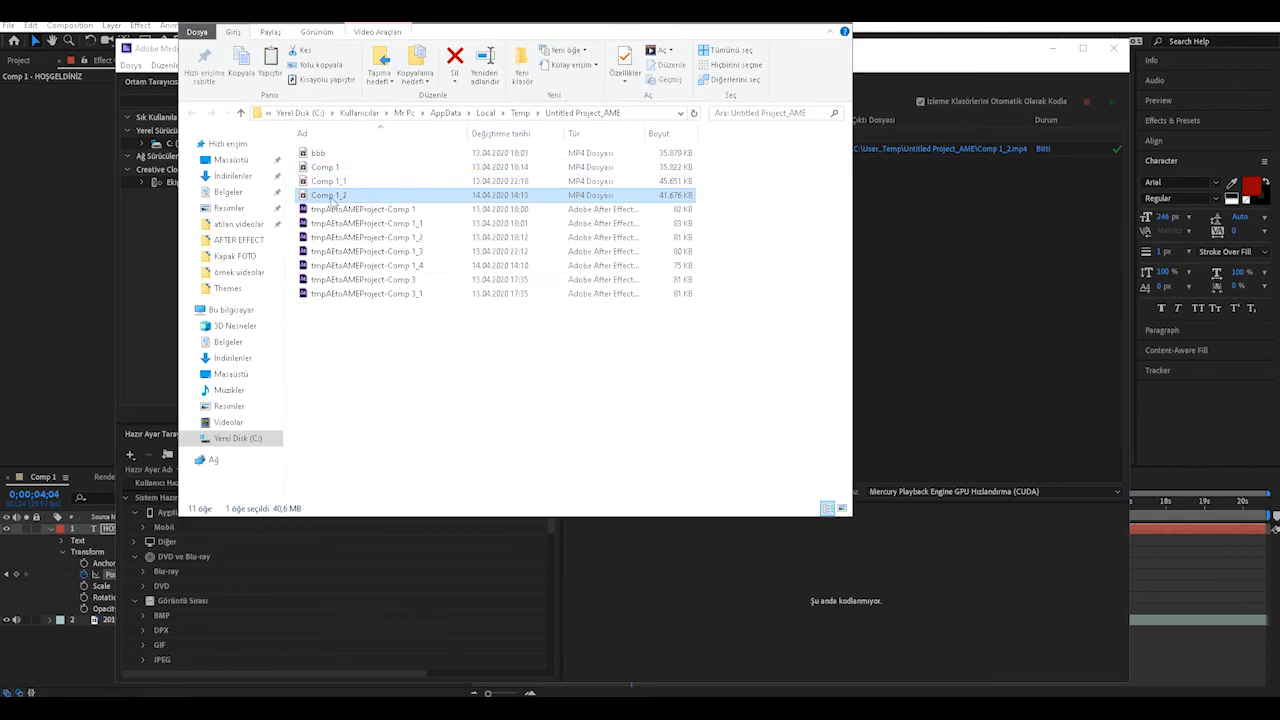
double_click(331, 196)
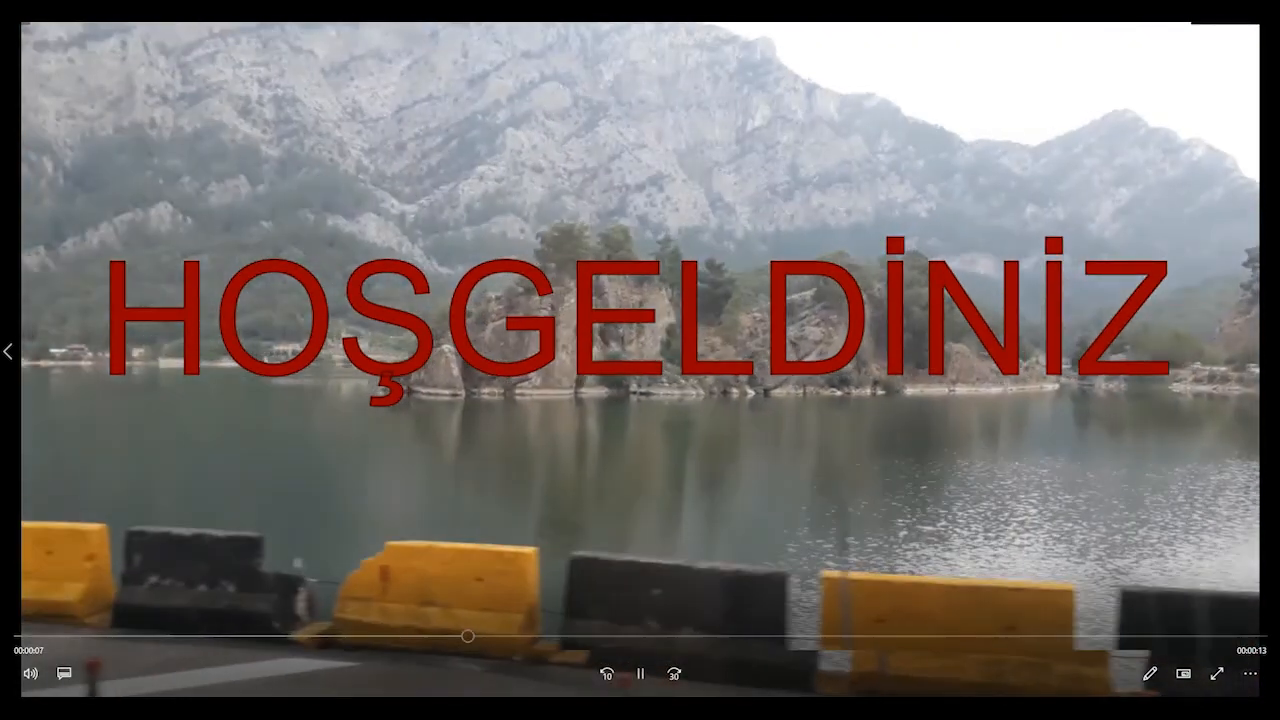
right_click(901, 708)
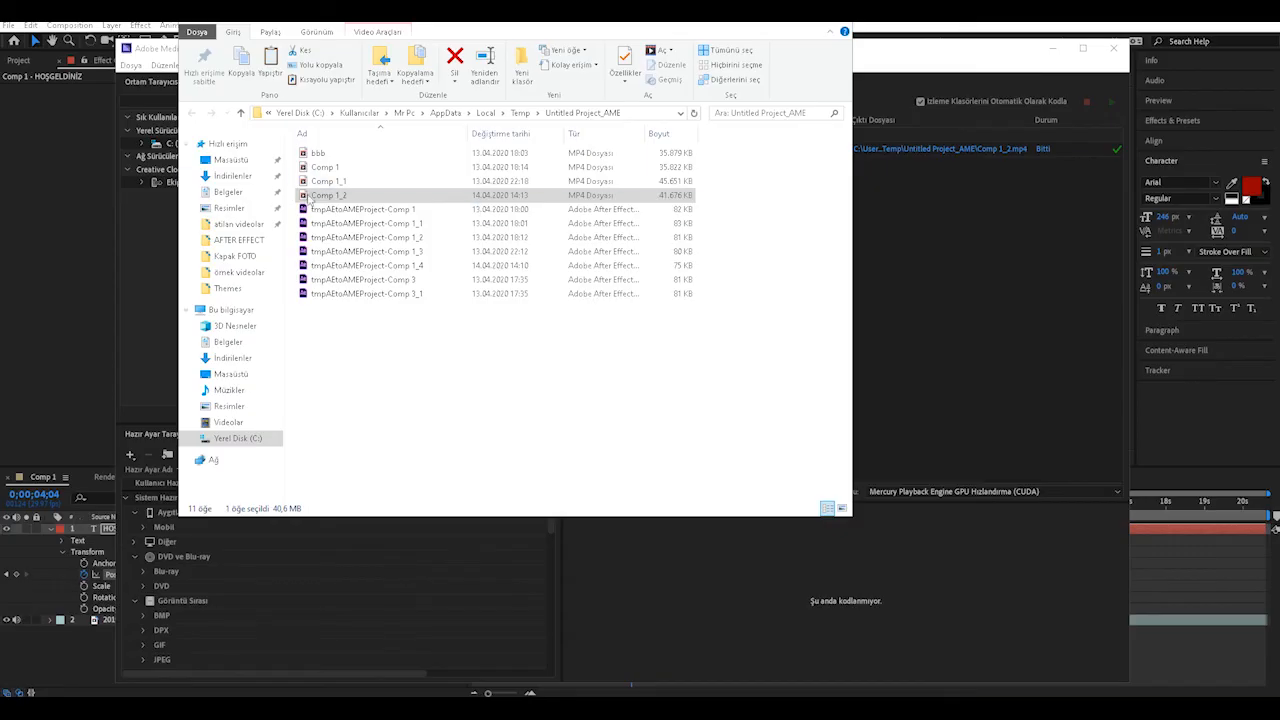
- Check the file properties of the exported Comp 1_2 video
right_click(328, 195)
click(404, 478)
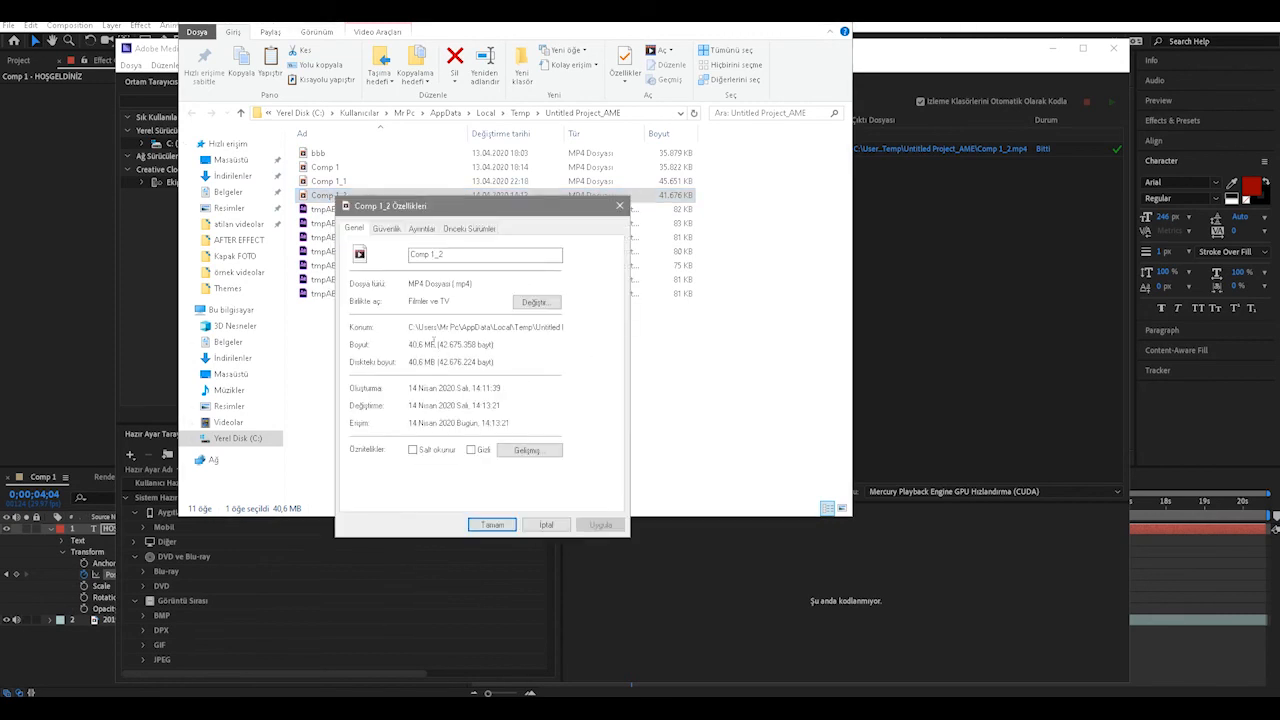
click(493, 525)
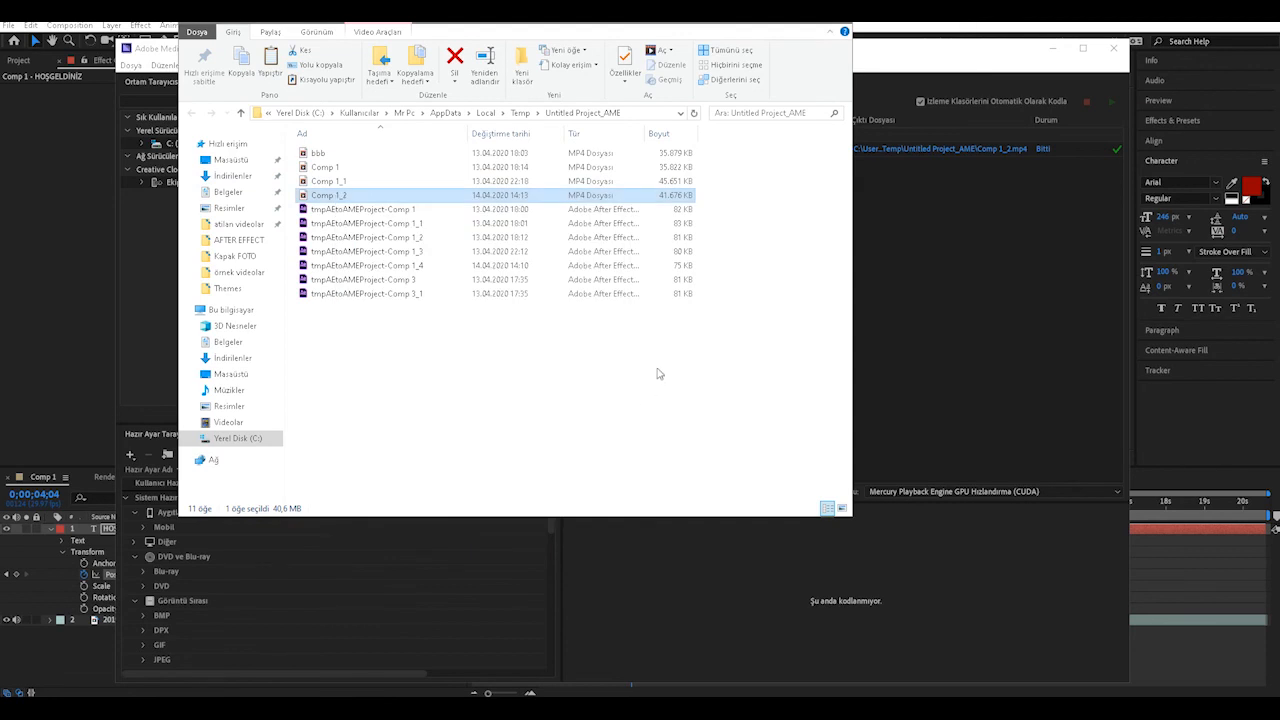
- Close Adobe Media Encoder and return to the composition in After Effects
click(920, 547)
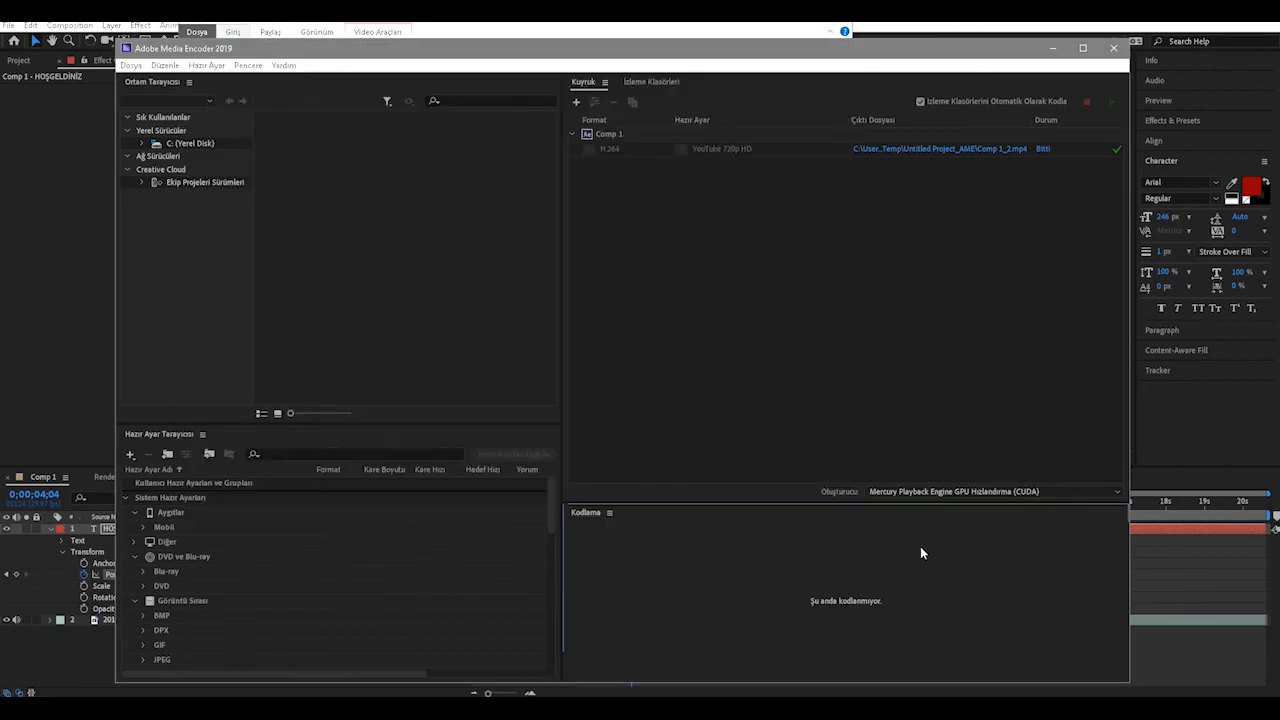
click(1113, 48)
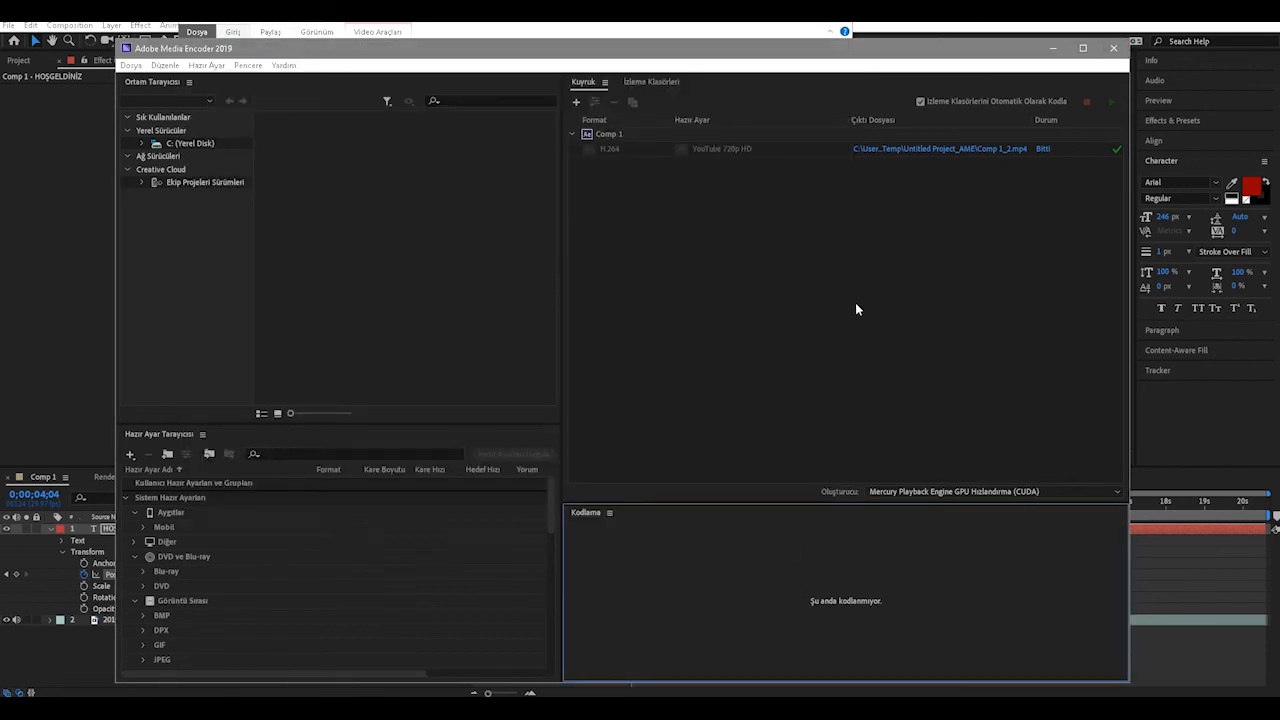
click(957, 306)
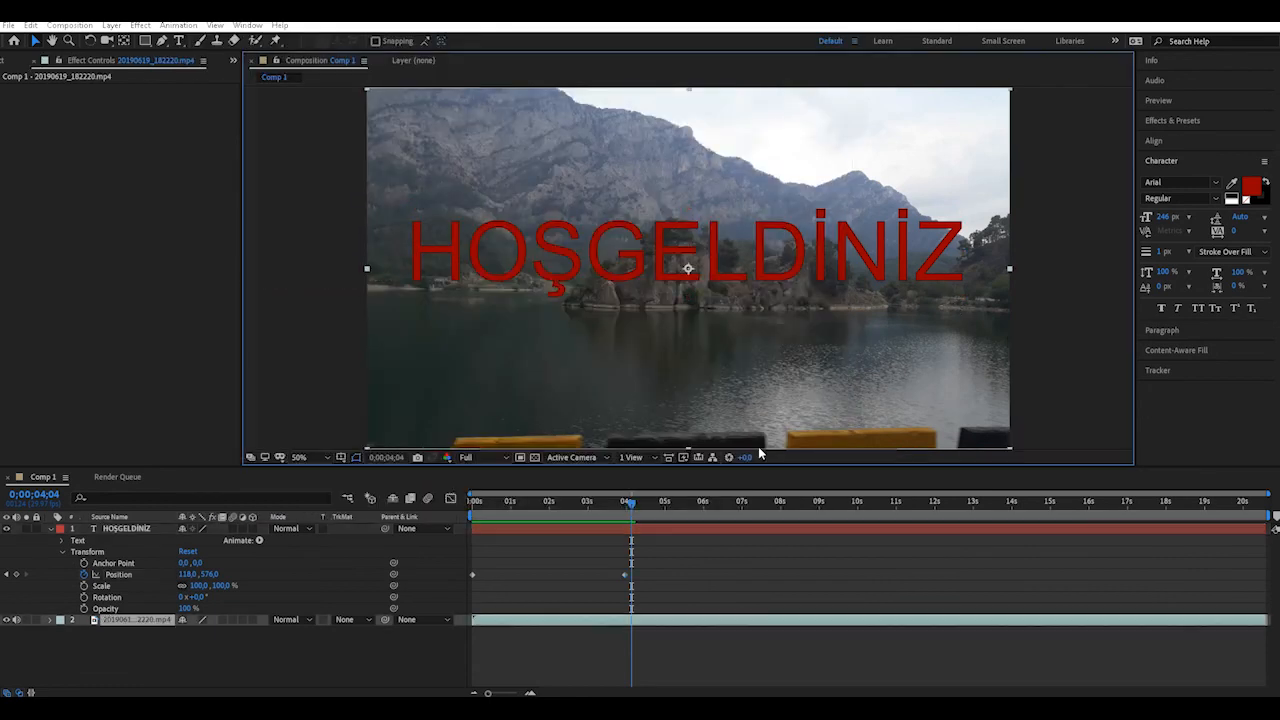